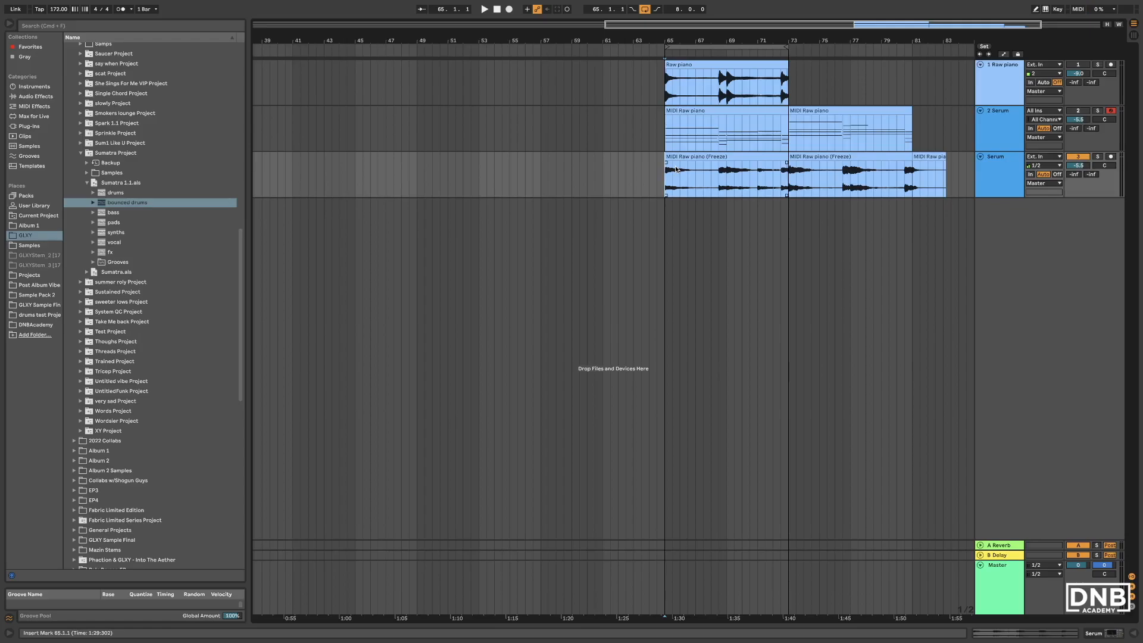
Play back the frozen Serum chord audio from bar 65
left_click_drag(685, 40, 633, 40)
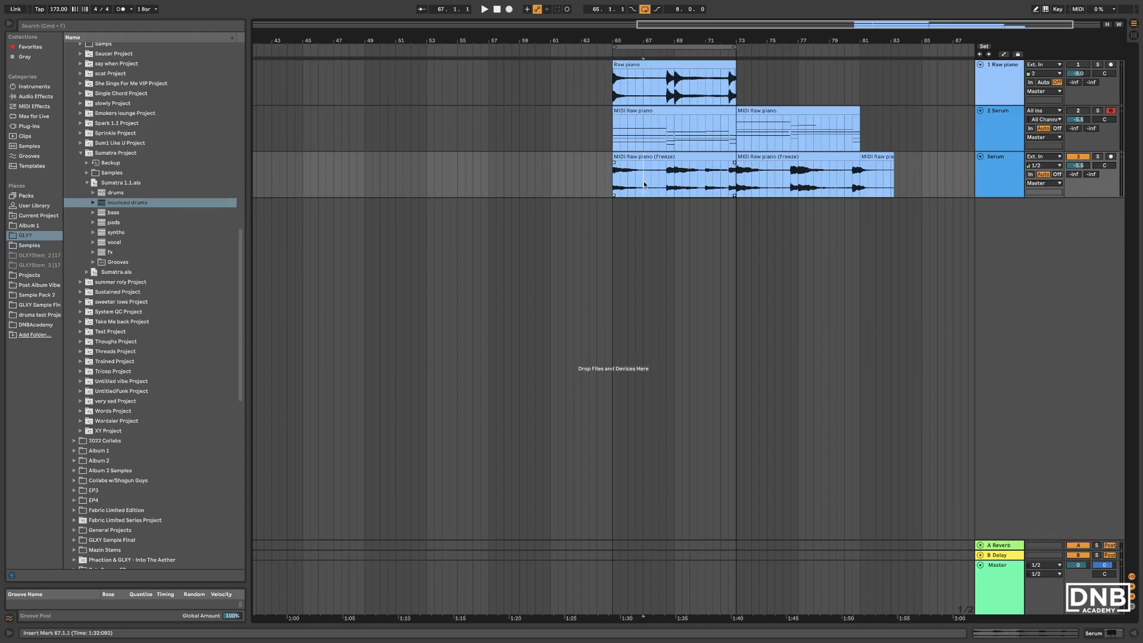
left_click(615, 178)
scroll(614, 178, "left", 2)
key("space")
left_click_drag(707, 40, 623, 96)
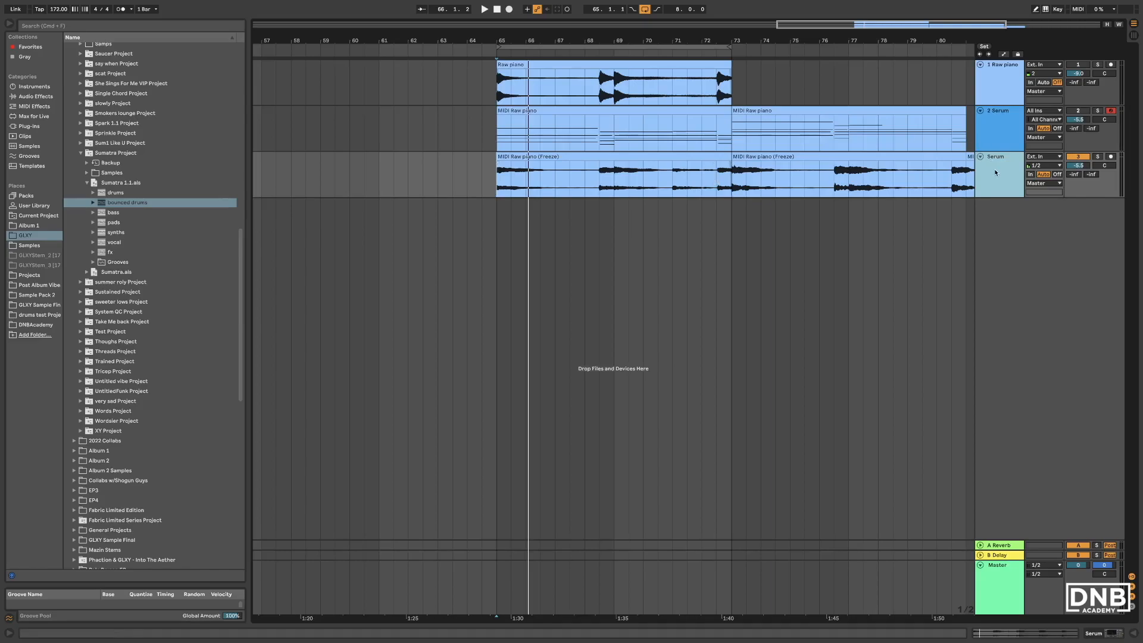
Duplicate the frozen Serum audio track and cut the copy's first clip down to its opening two bars, 65 to 67
key("super+d")
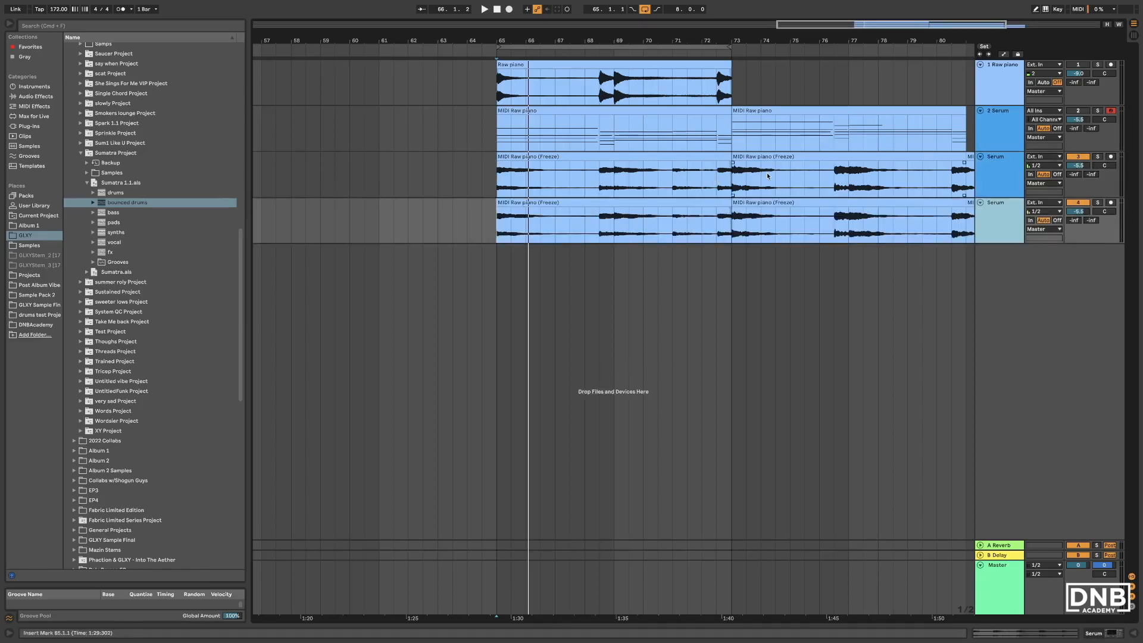
left_click(552, 228)
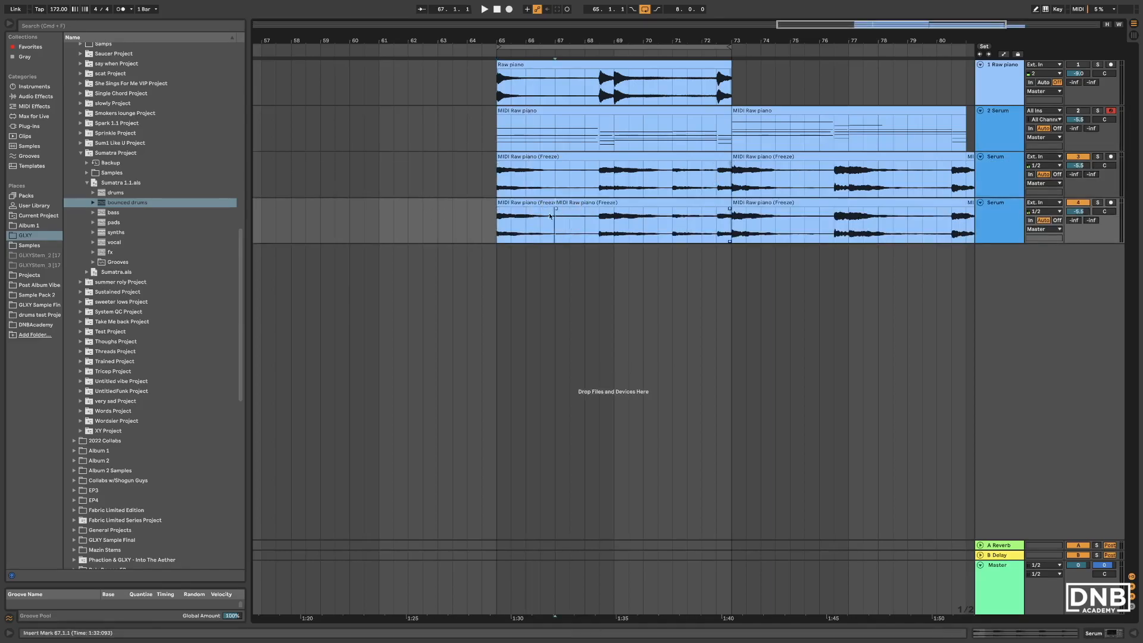
left_click(543, 203)
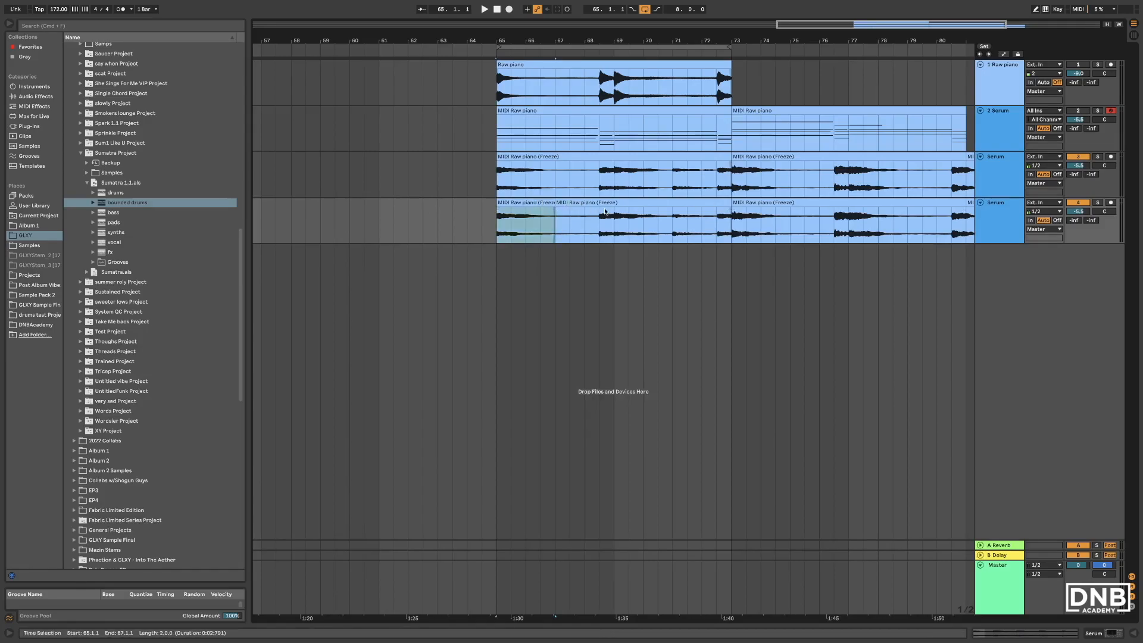
left_click(592, 203)
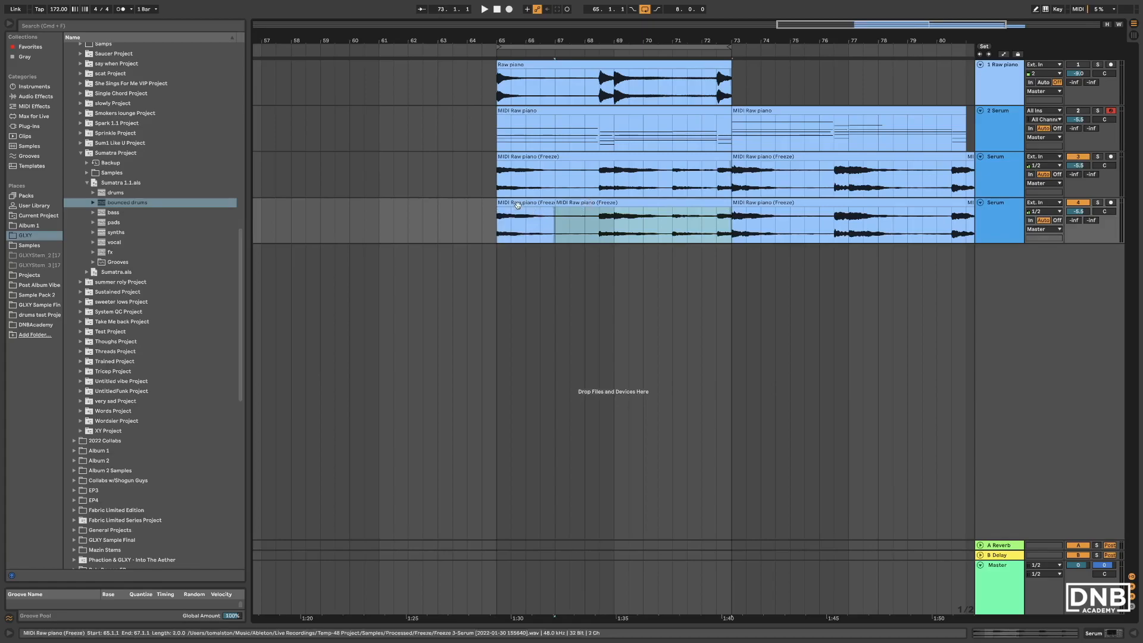
Move the duplicate track's two-bar opening clip to start at bar 67 and reverse it
left_click_drag(517, 205, 575, 203)
key("r")
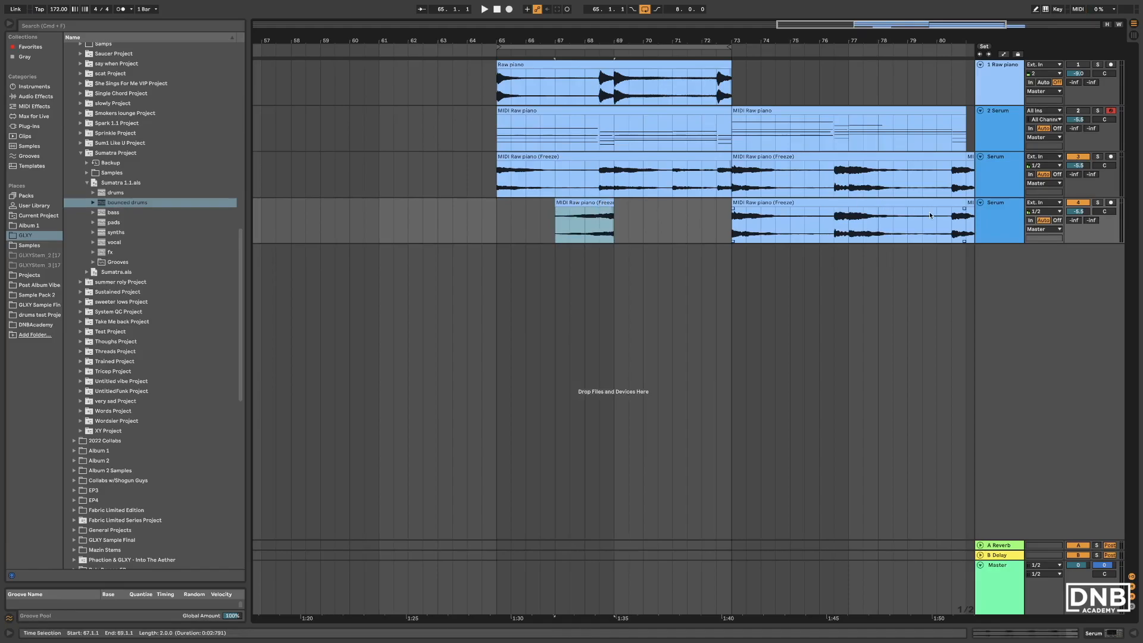
scroll(930, 216, "right", 1)
left_click(1002, 219)
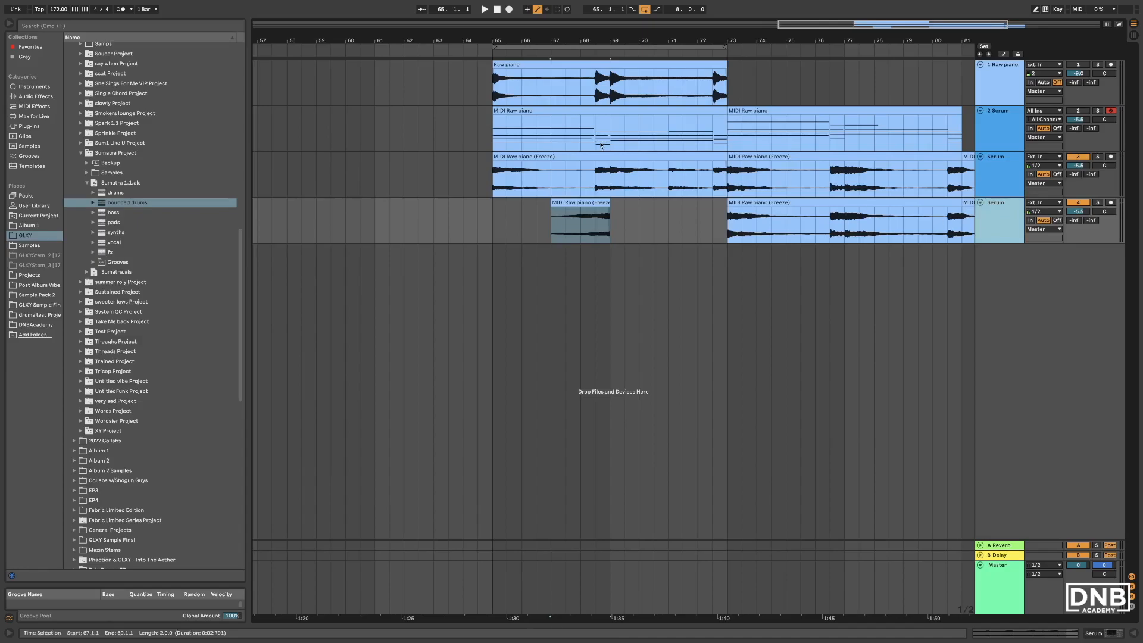
left_click(490, 230)
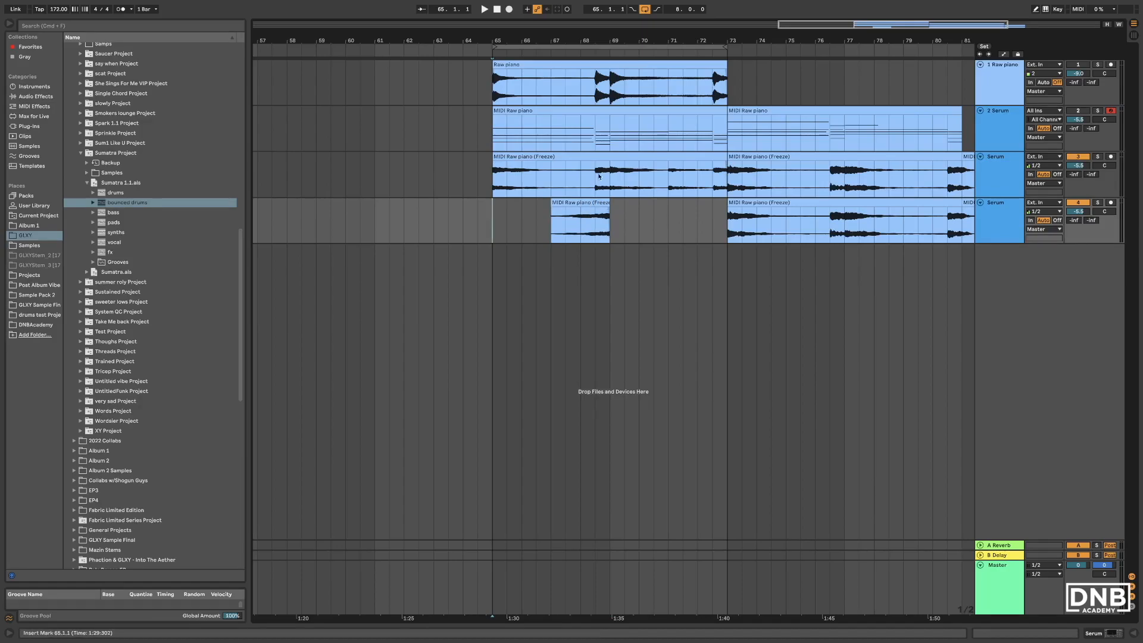
Shorten the reversed clip to one bar from 67.3 to 68.3 with a fade-in, and play it from bar 65
left_click_drag(597, 210, 559, 205)
left_click(492, 231)
key("space")
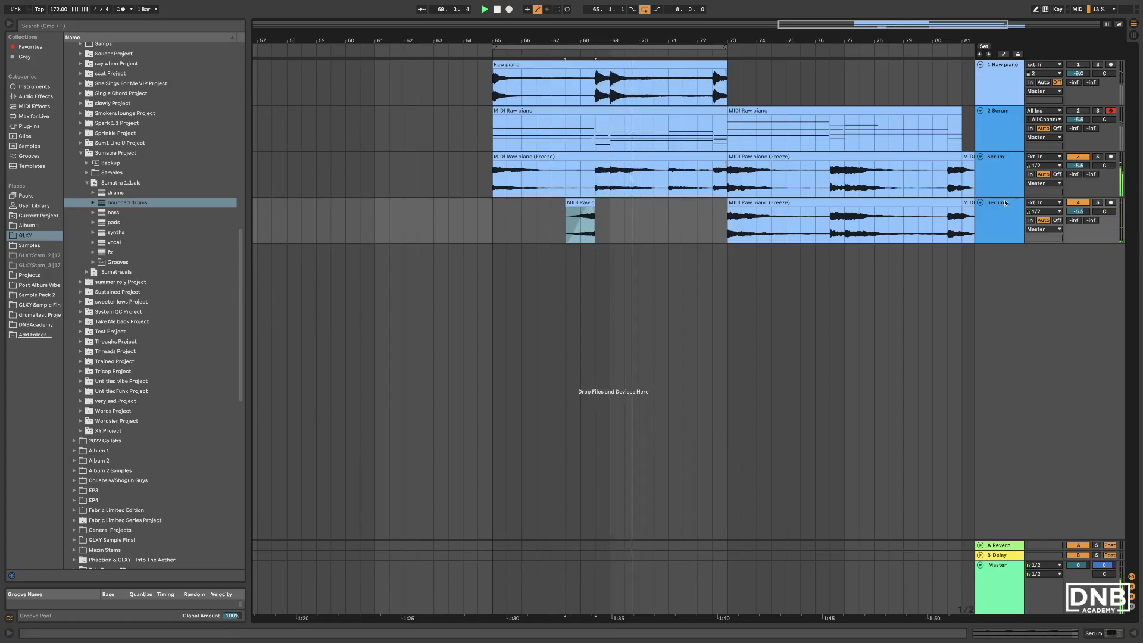
Set the Auto Filter resonance on the reversed clip's track to 16% while listening
left_click(1021, 355)
left_click(1102, 633)
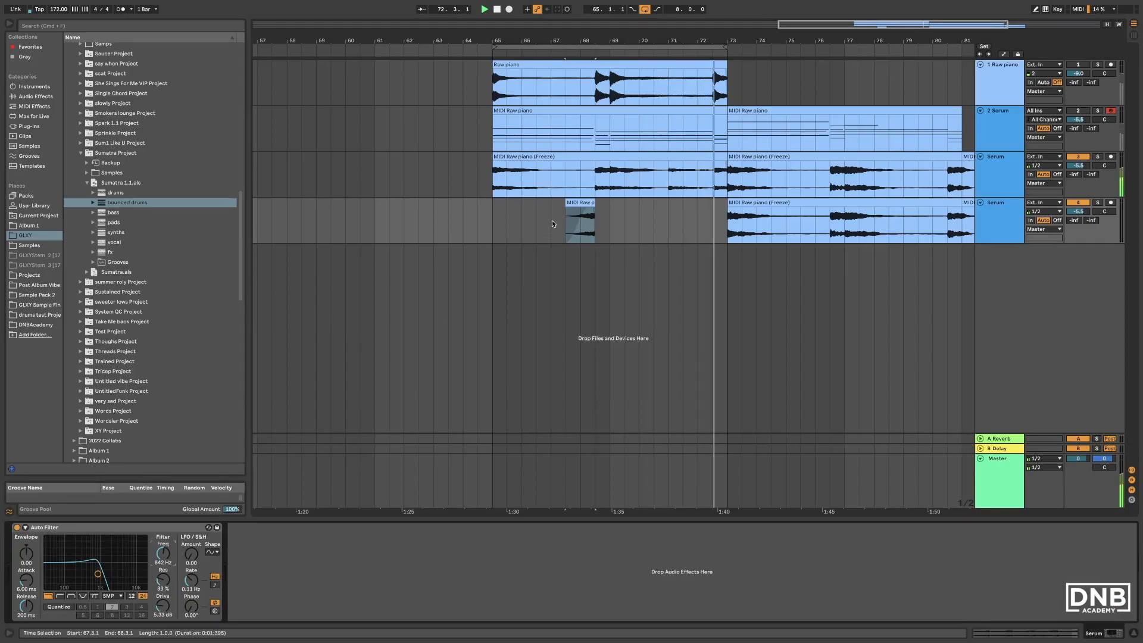
left_click(570, 237)
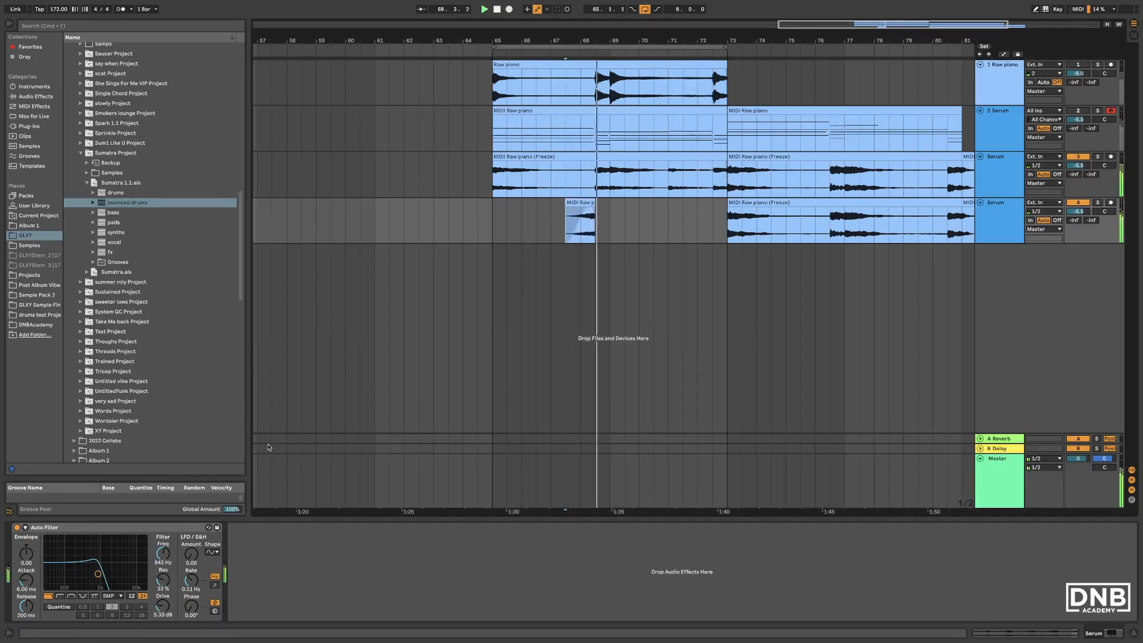
left_click(492, 235)
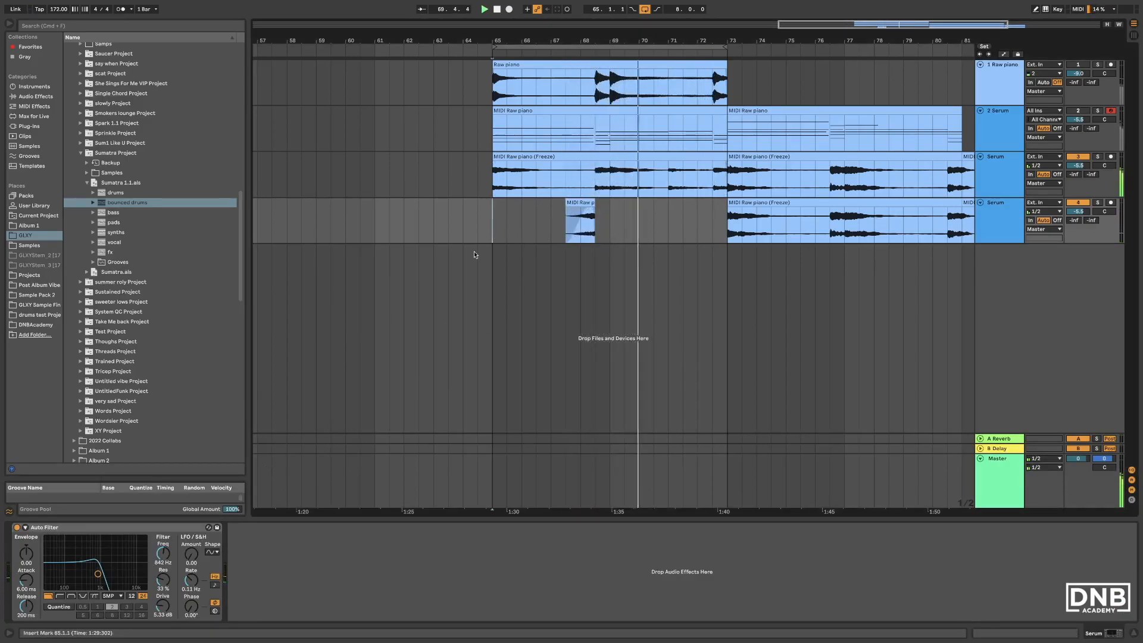
left_click_drag(164, 579, 163, 589)
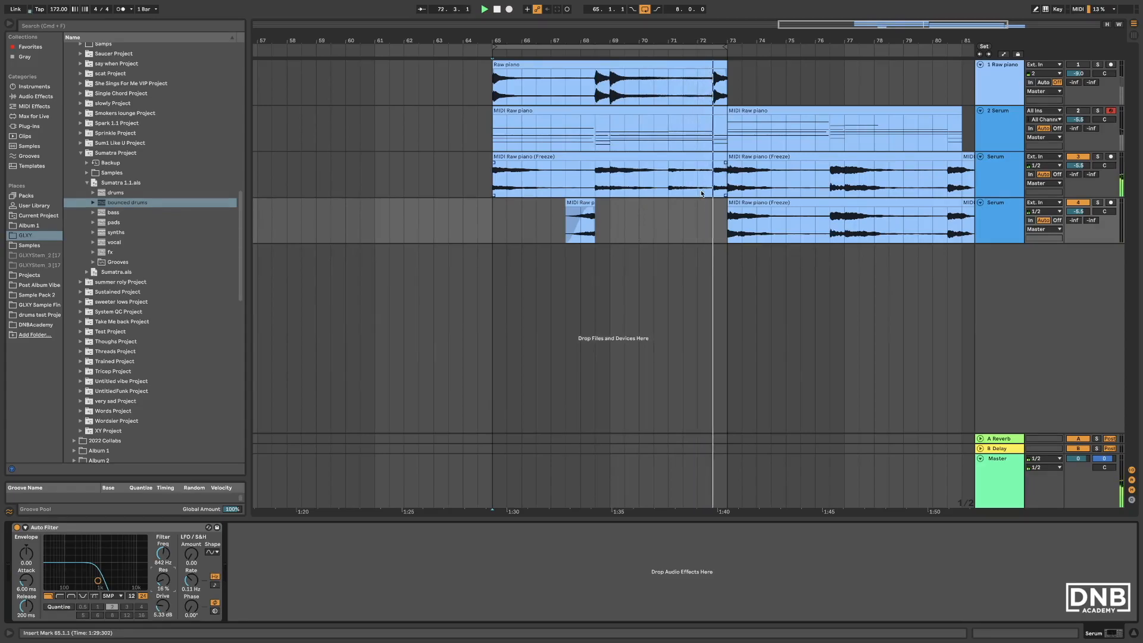
Place a copy of the chord from 68.3 over the half bar from 72.3 to 73 on the upper frozen Serum track, and play it
left_click(714, 187)
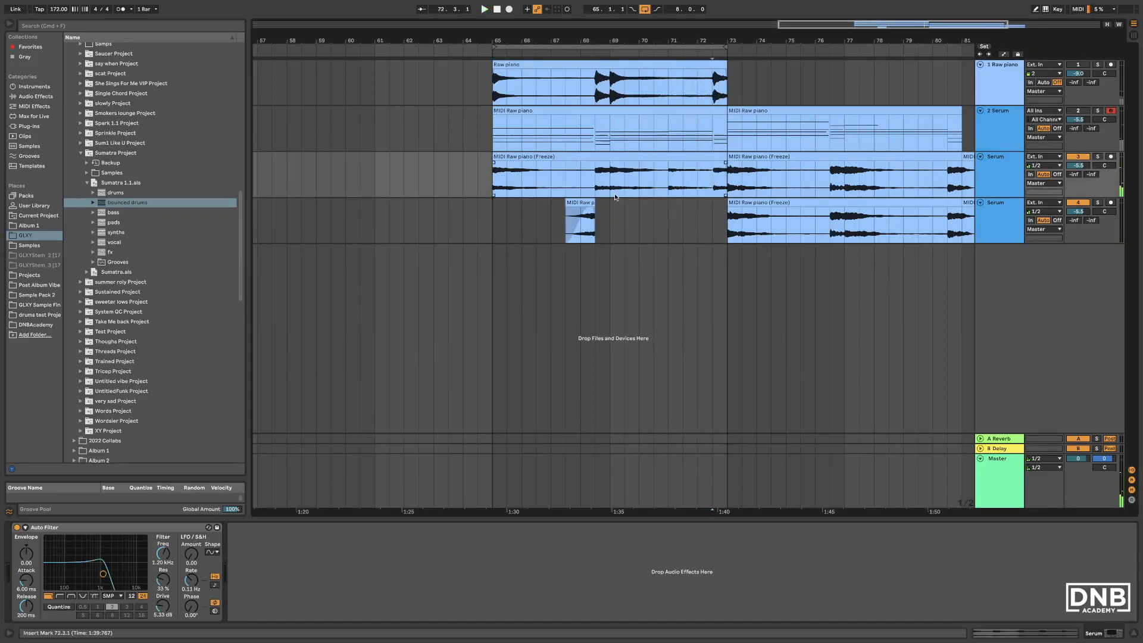
left_click_drag(726, 157, 714, 162)
left_click_drag(600, 177, 712, 164)
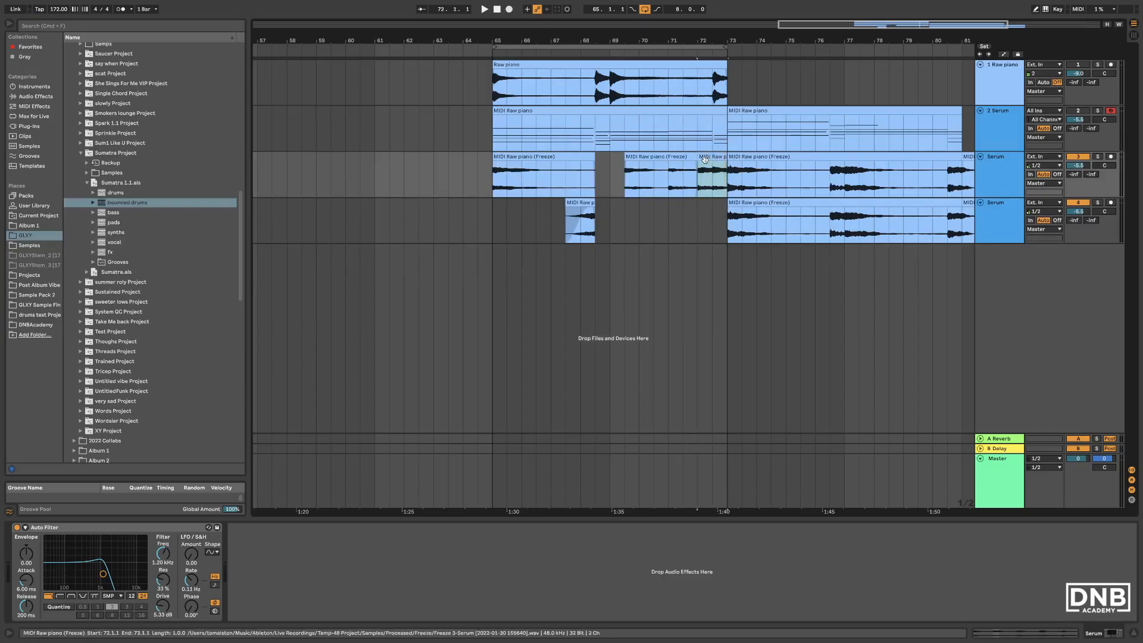
key("super+z")
left_click_drag(609, 161, 713, 159)
left_click(662, 175)
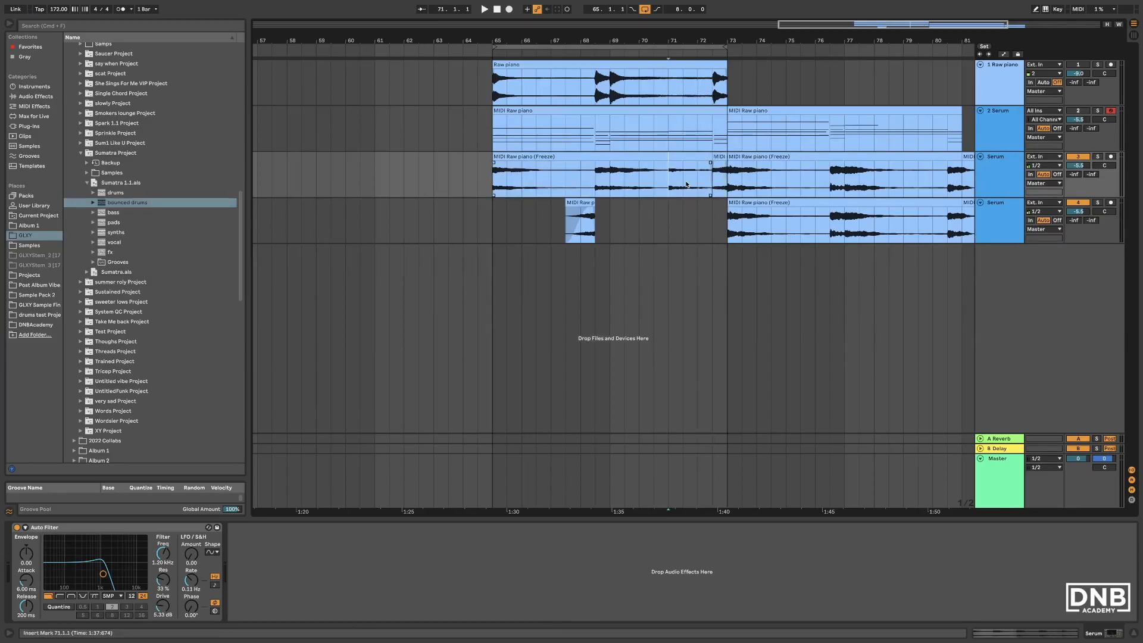
key("space")
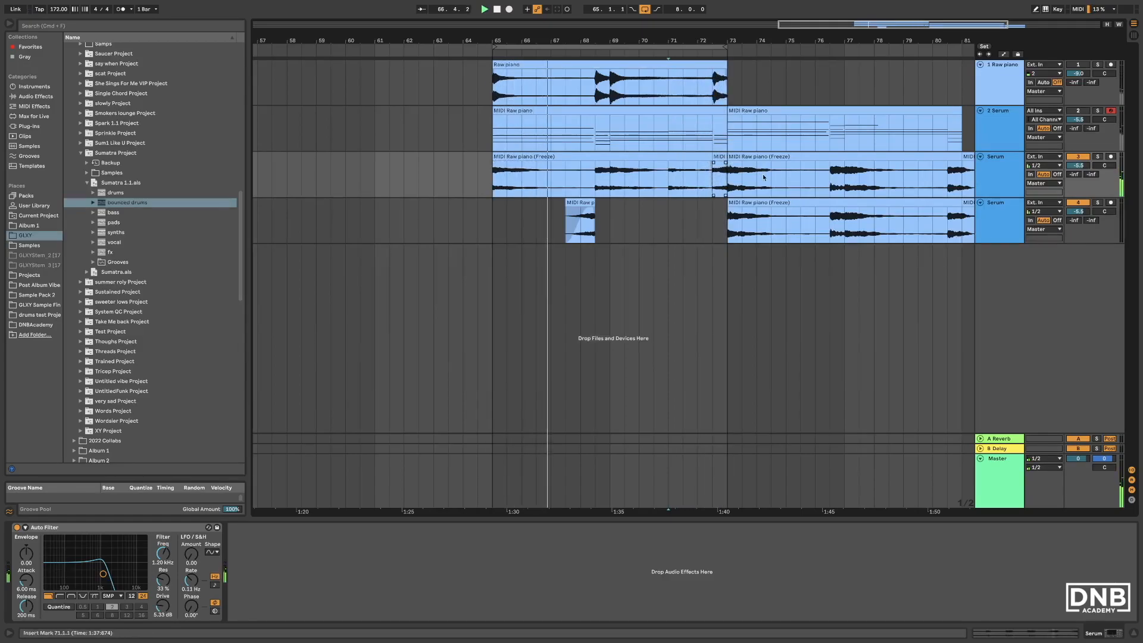
Automate the upper frozen Serum track's Auto Filter frequency to dip to about 446 Hz near 72.3 and rise again by bar 73
right_click(166, 558)
left_click(176, 562)
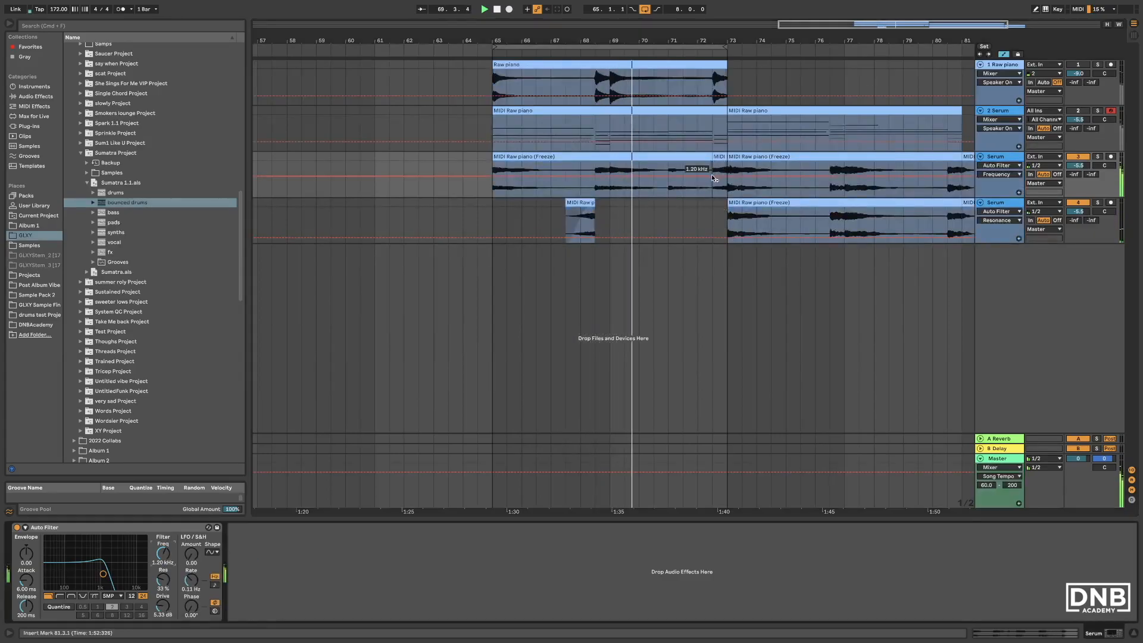
left_click_drag(719, 178, 713, 182)
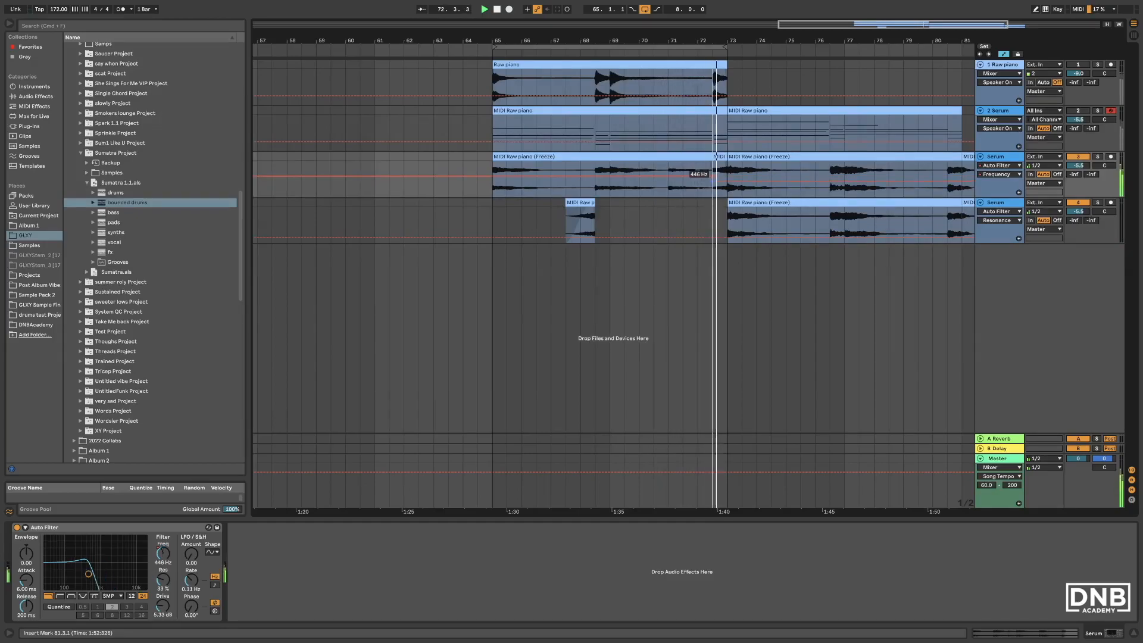
left_click_drag(727, 182, 727, 175)
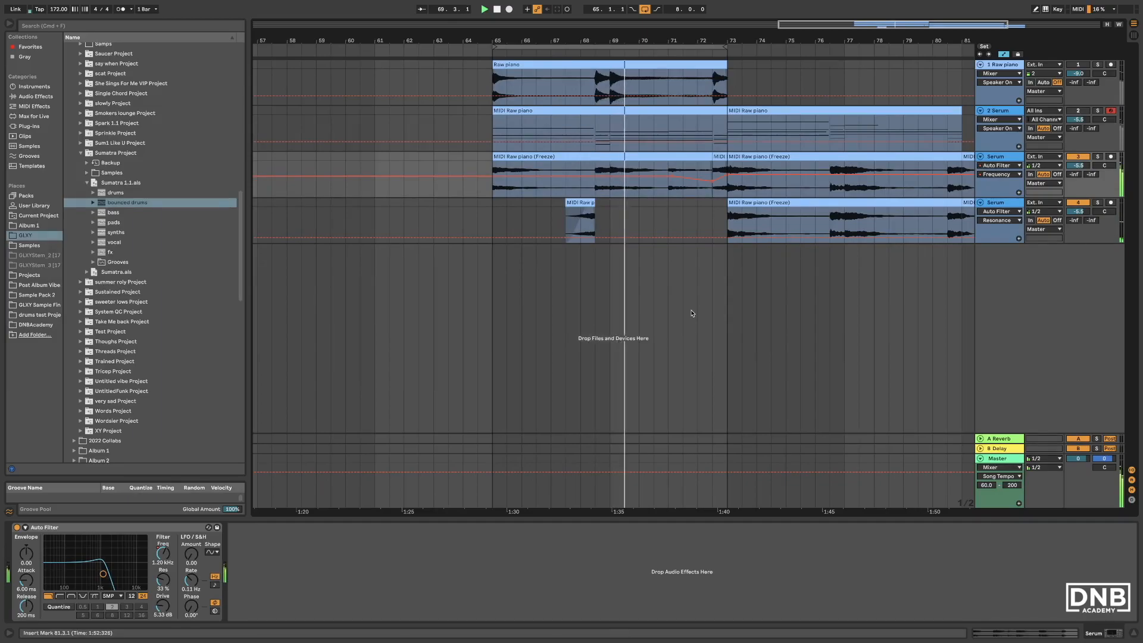
Group the two frozen Serum audio tracks and name the group "chord progression"
right_click(1003, 202)
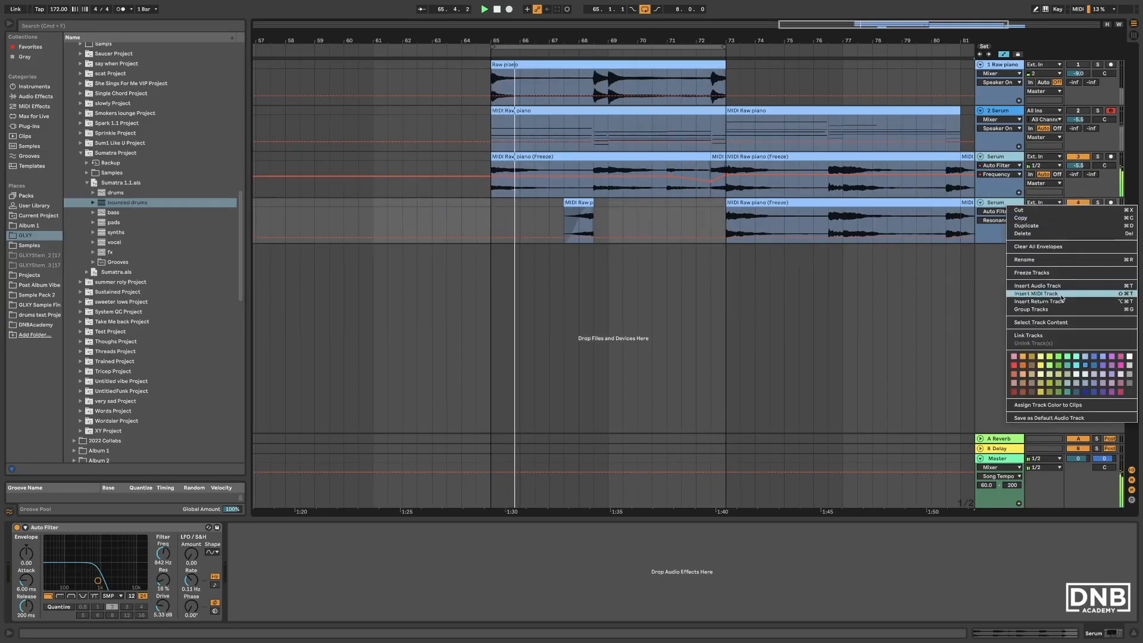
left_click(1030, 309)
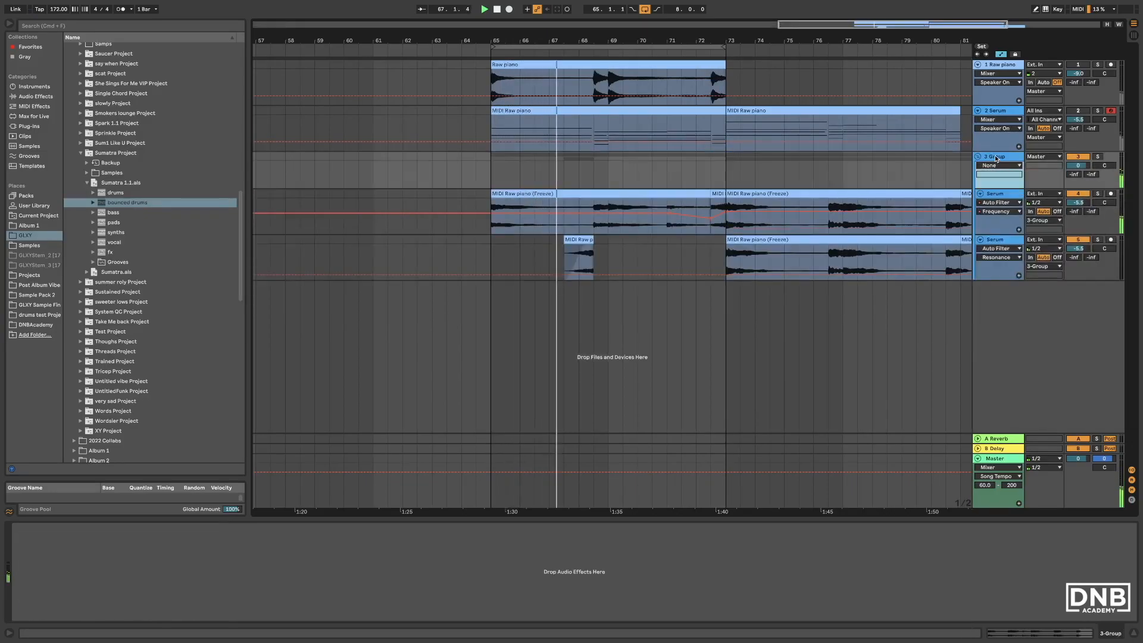
key("super+r")
type("chord")
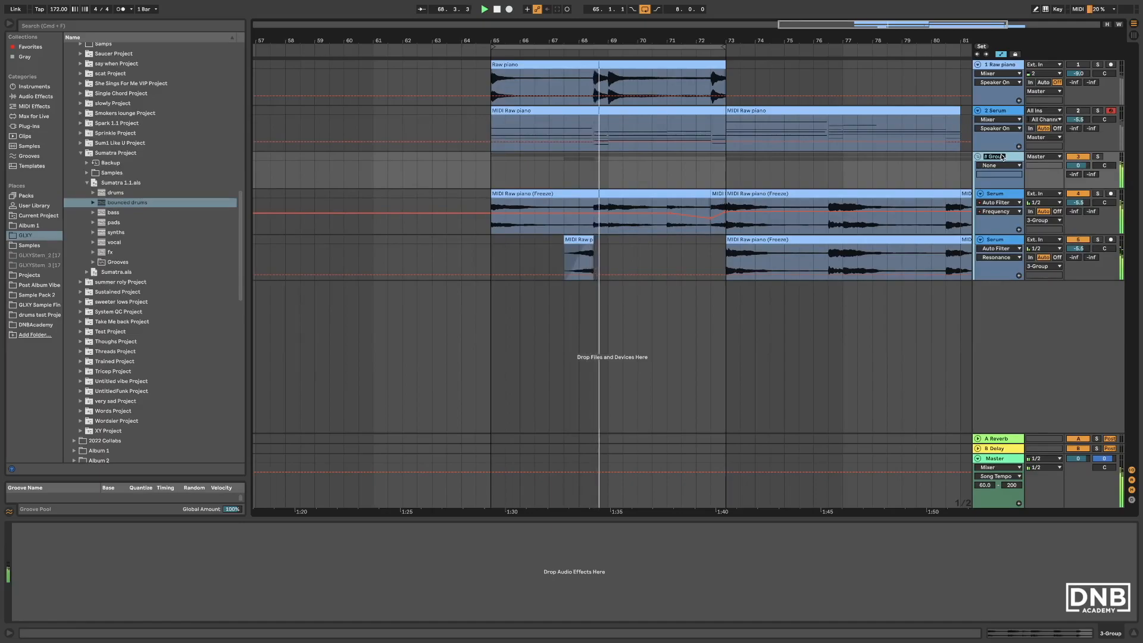
type(" prog")
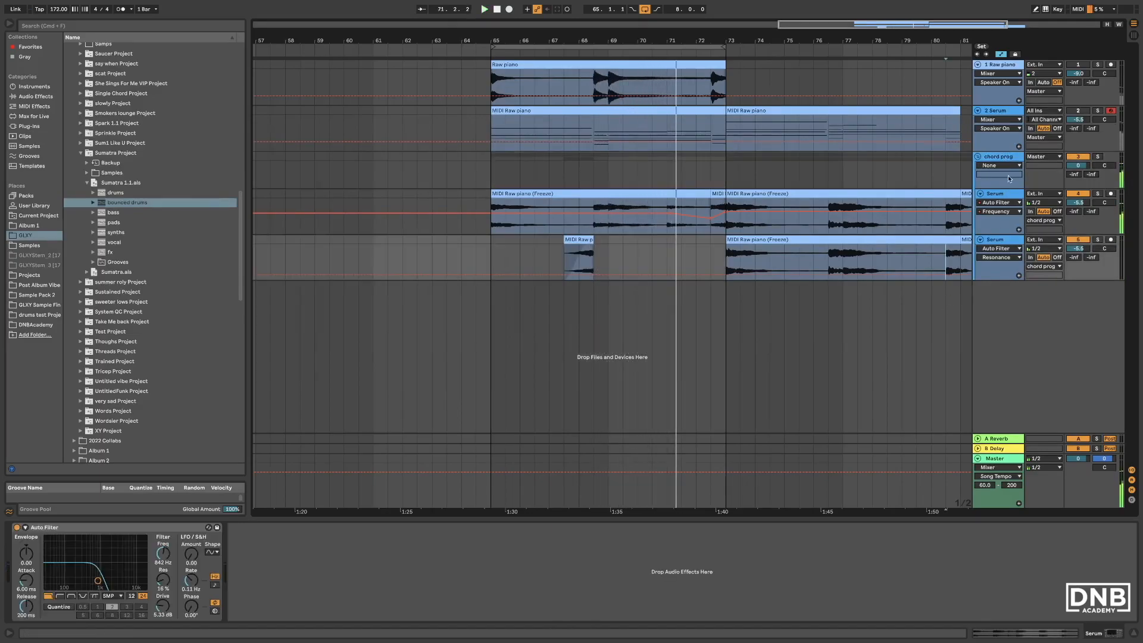
right_click(1015, 160)
left_click(927, 202)
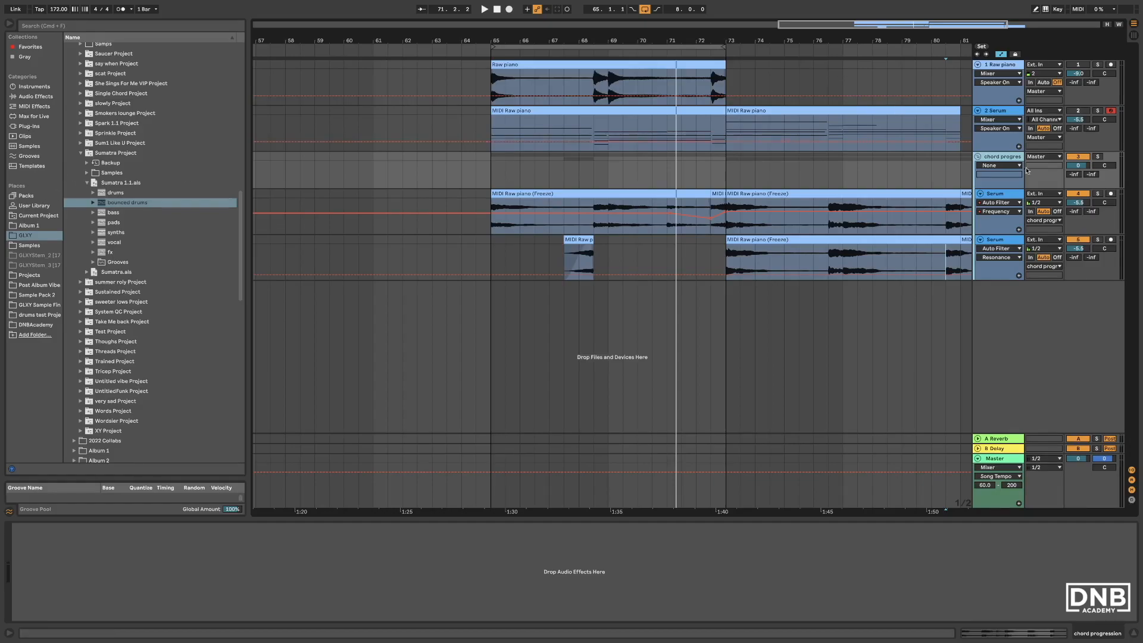
Find the FabFilter Pro-Q 2 plug-in and add it to the chord progression group
left_click(28, 126)
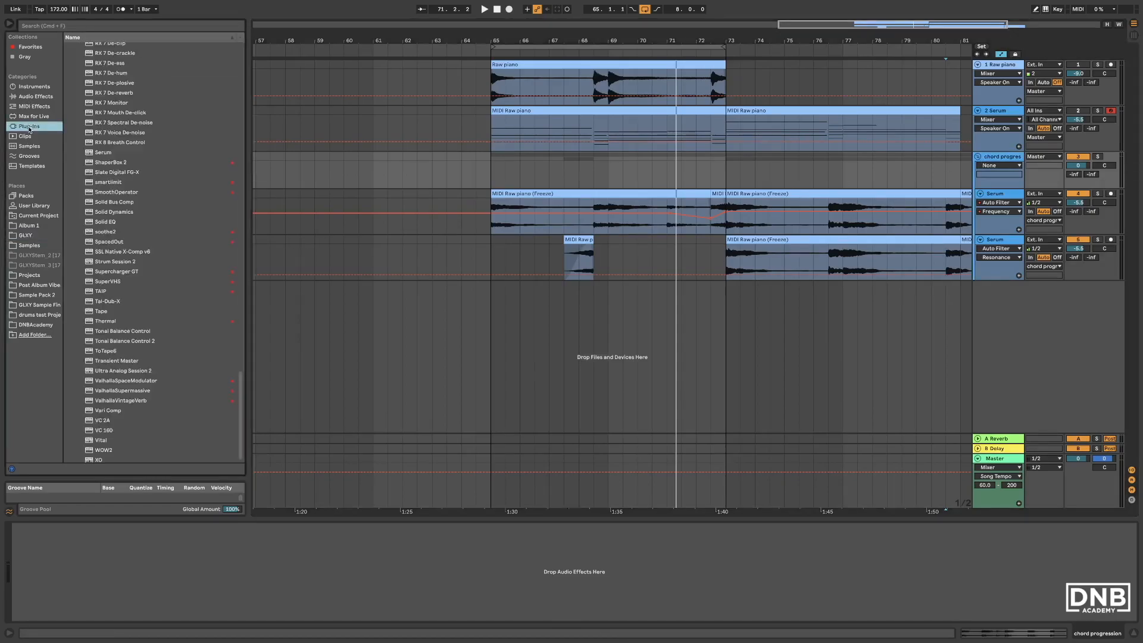
left_click(49, 26)
type("pr")
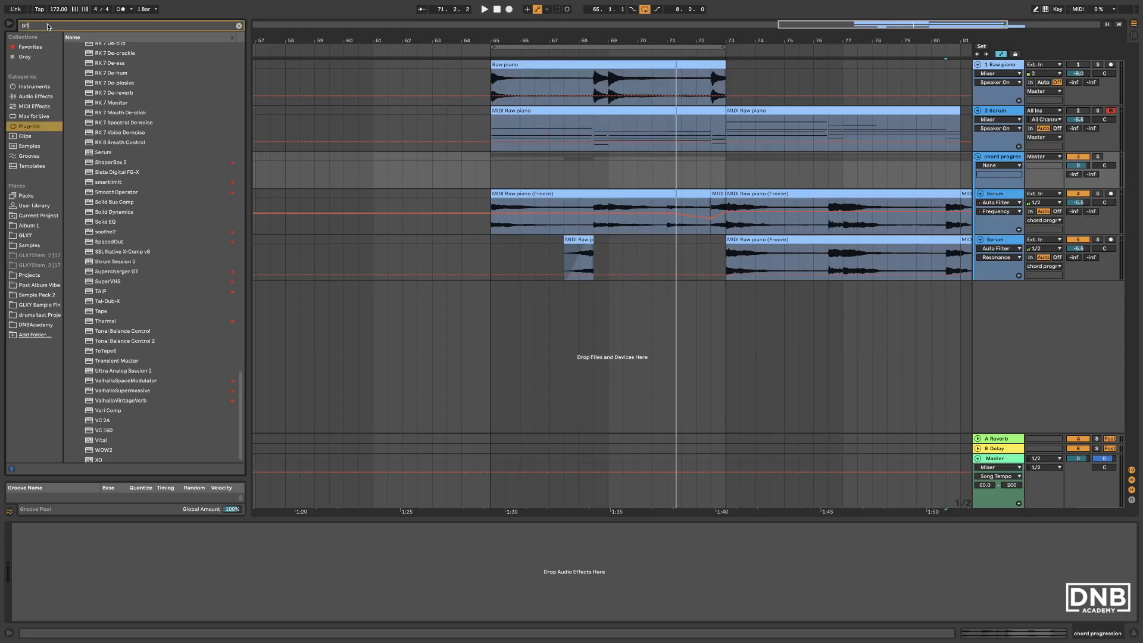
type("o-q")
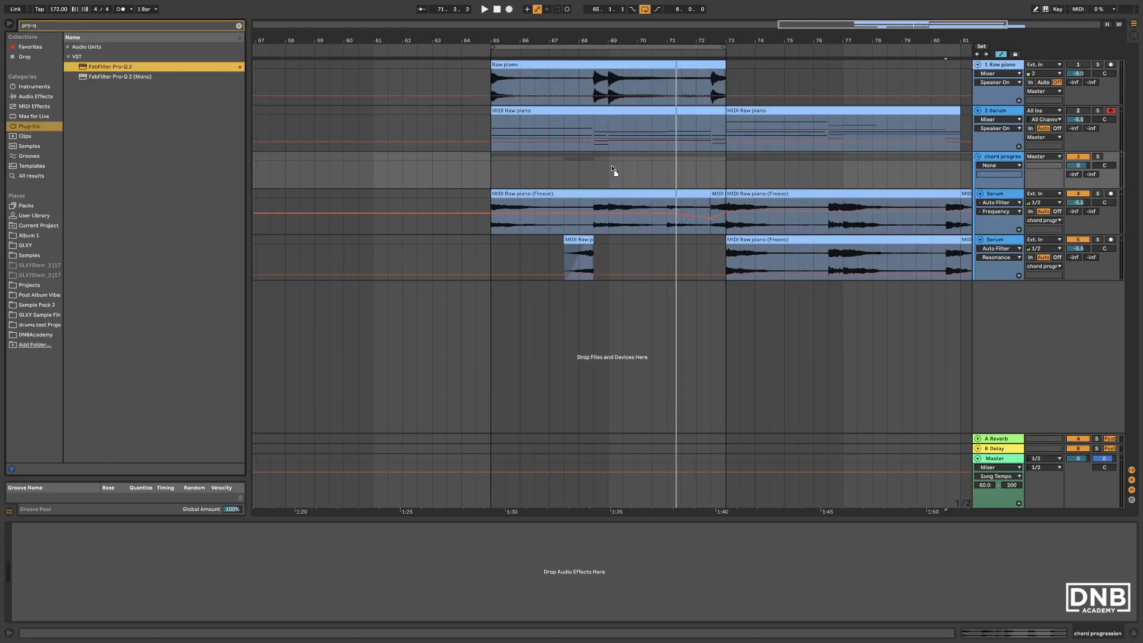
left_click_drag(611, 165, 611, 166)
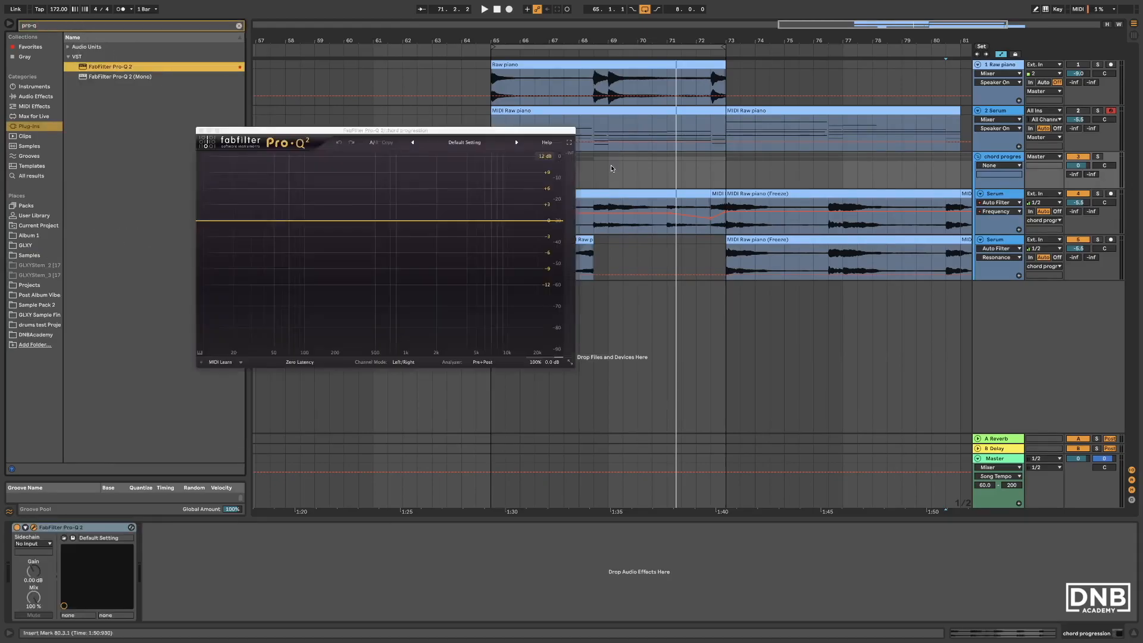
Add a Low Cut band in Pro-Q 2 at about 82 Hz
left_click(237, 224)
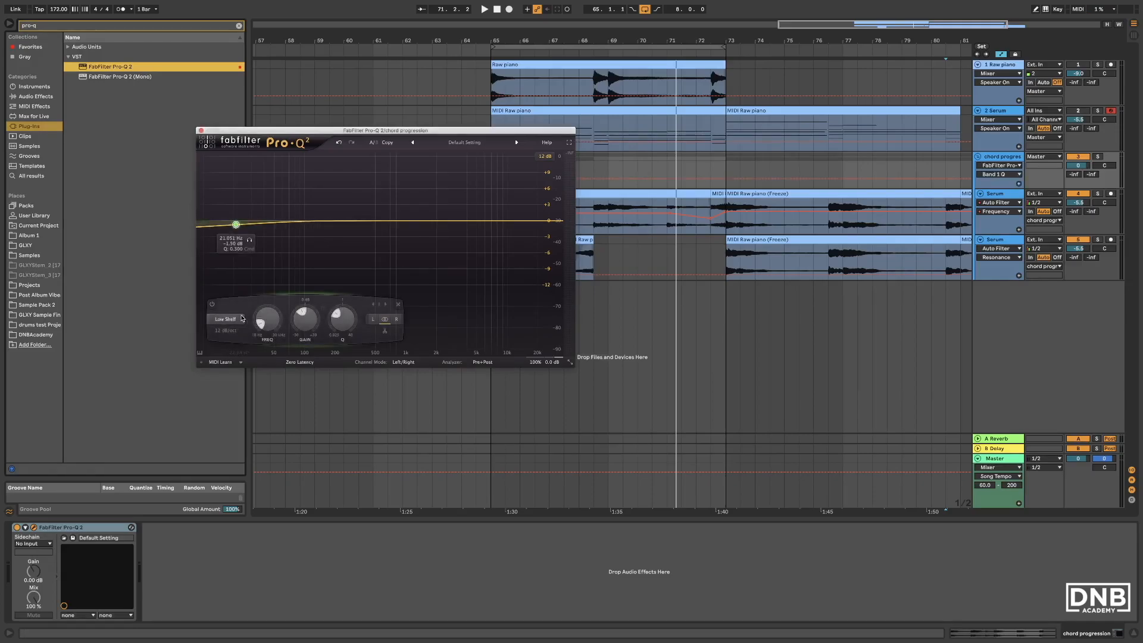
left_click(225, 319)
left_click(229, 349)
left_click_drag(236, 272, 301, 231)
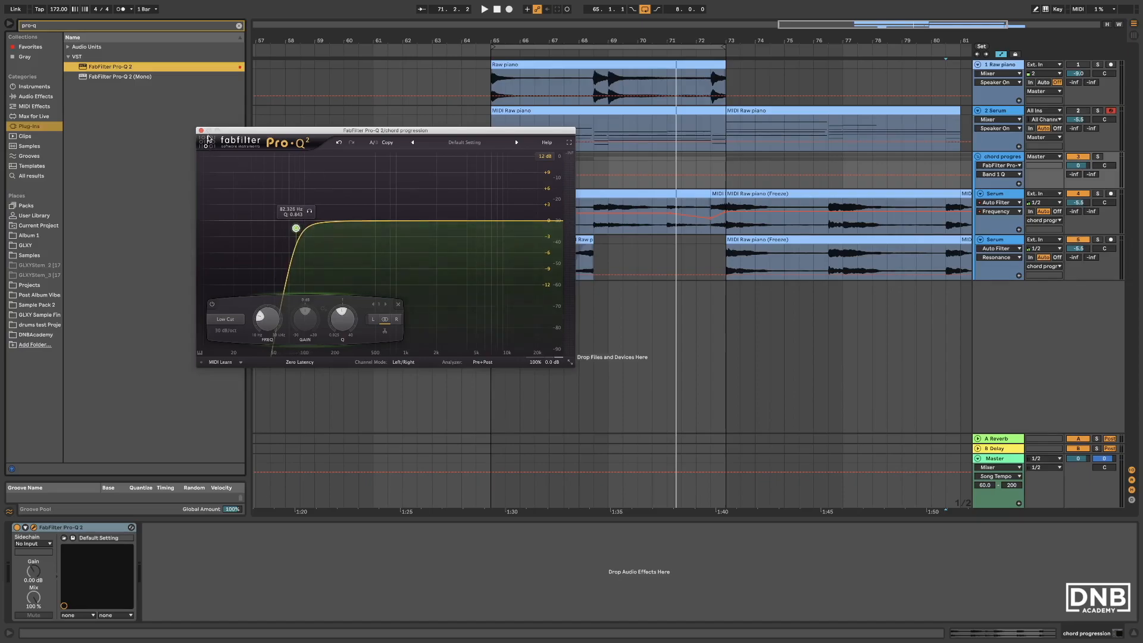
While playing from bar 65, add a gentle boost at about 2 kHz and raise the low cut to about 122 Hz
left_click_drag(322, 133, 264, 225)
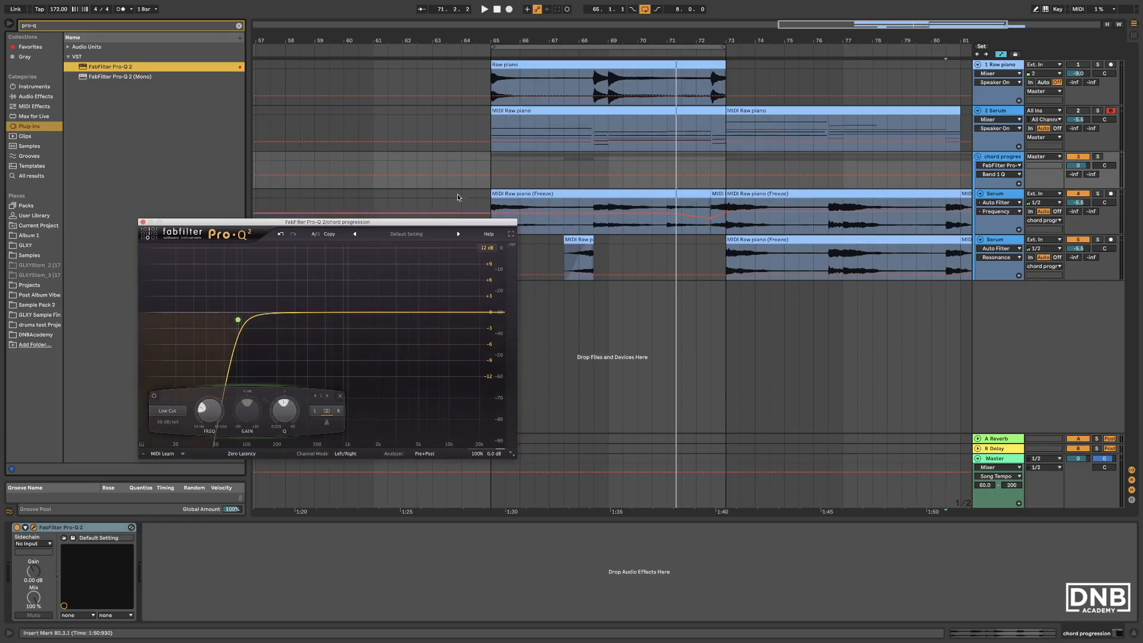
left_click(491, 159)
key("space")
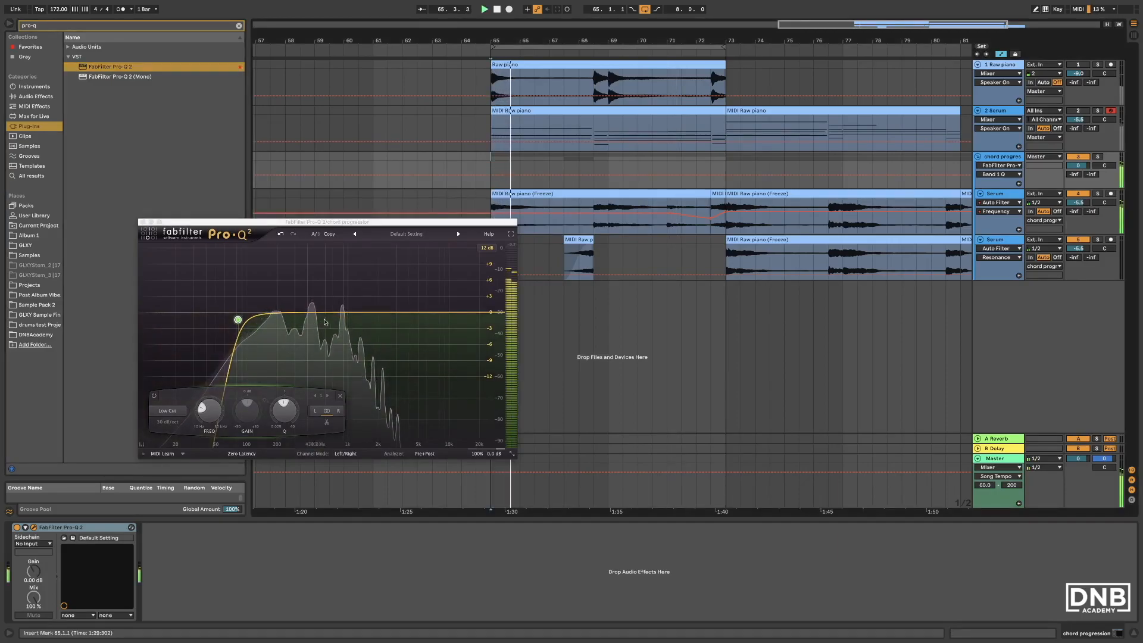
left_click_drag(374, 312, 375, 303)
left_click_drag(237, 319, 254, 326)
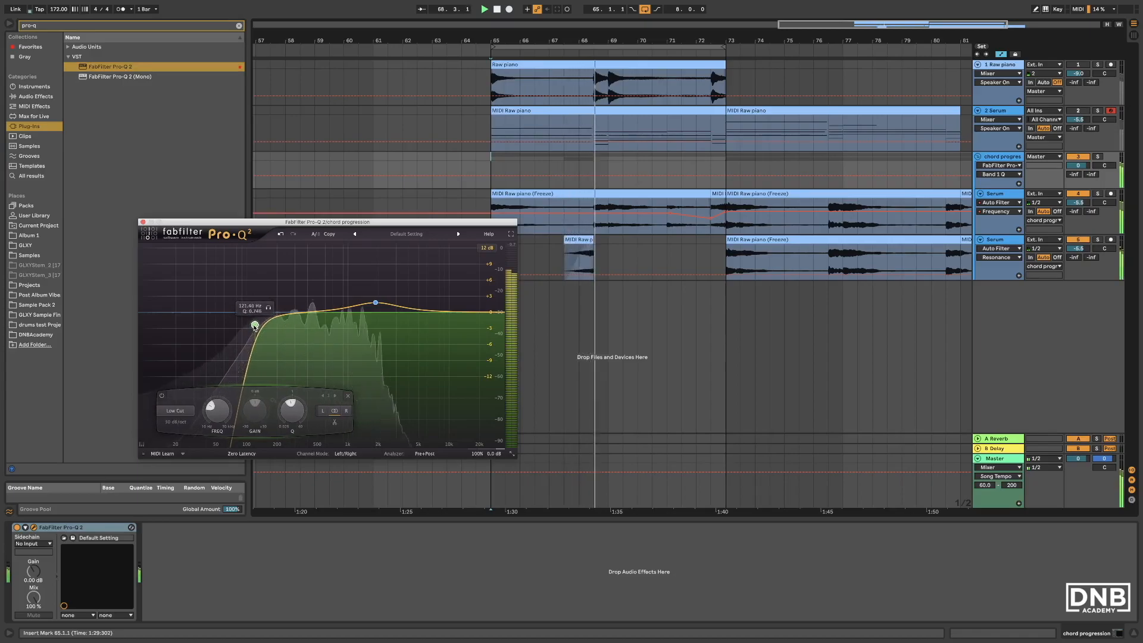
Shift the gentle Pro-Q 2 boost slightly lower in frequency, set the low cut to about 120 Hz, and close the plug-in window
mouse_move(375, 303)
left_mouse_down()
mouse_move(374, 287)
mouse_move(321, 264)
mouse_move(376, 256)
mouse_move(381, 271)
mouse_move(357, 308)
mouse_move(371, 303)
left_mouse_up()
left_click(255, 326)
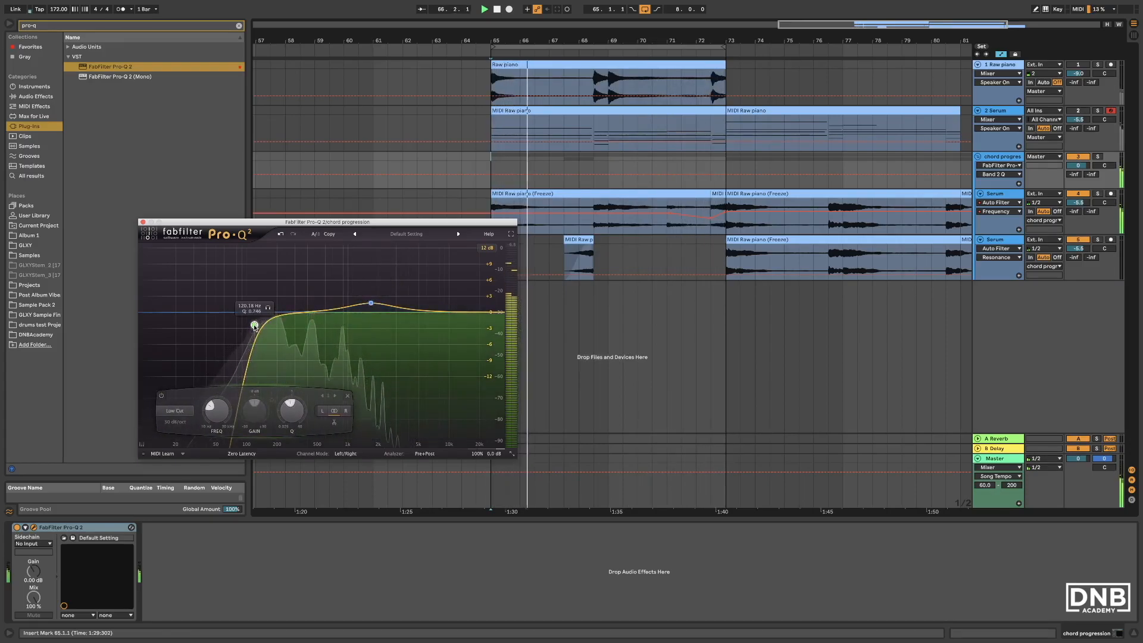
left_click(143, 222)
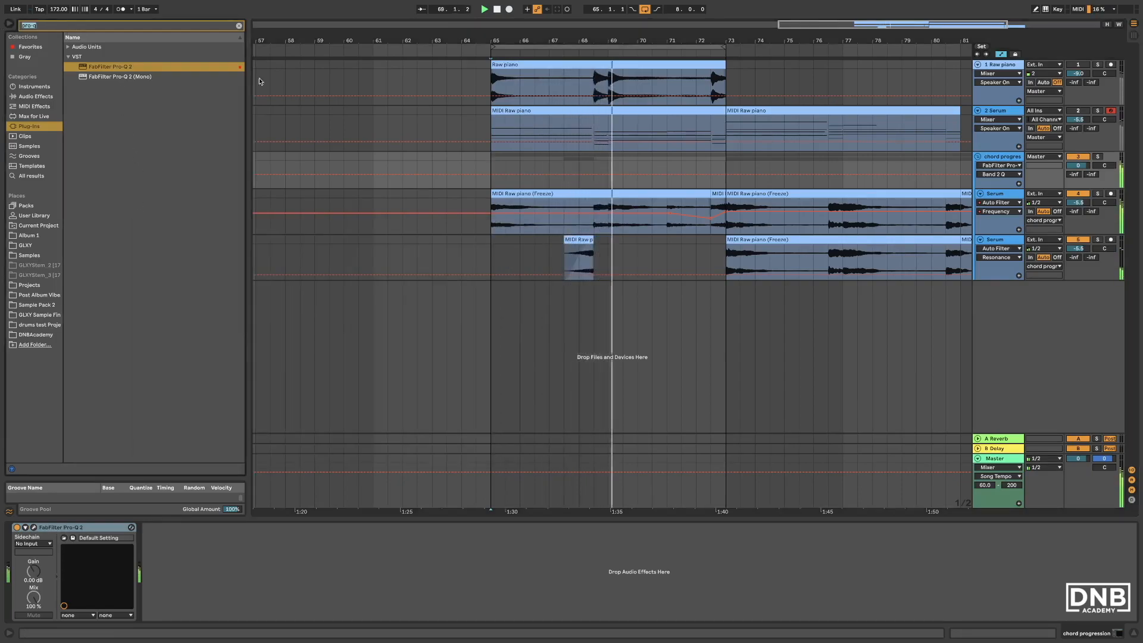
Search the plug-ins for "super" and add SuperVHS to the chord progression group
key("ctrl+f")
type("super")
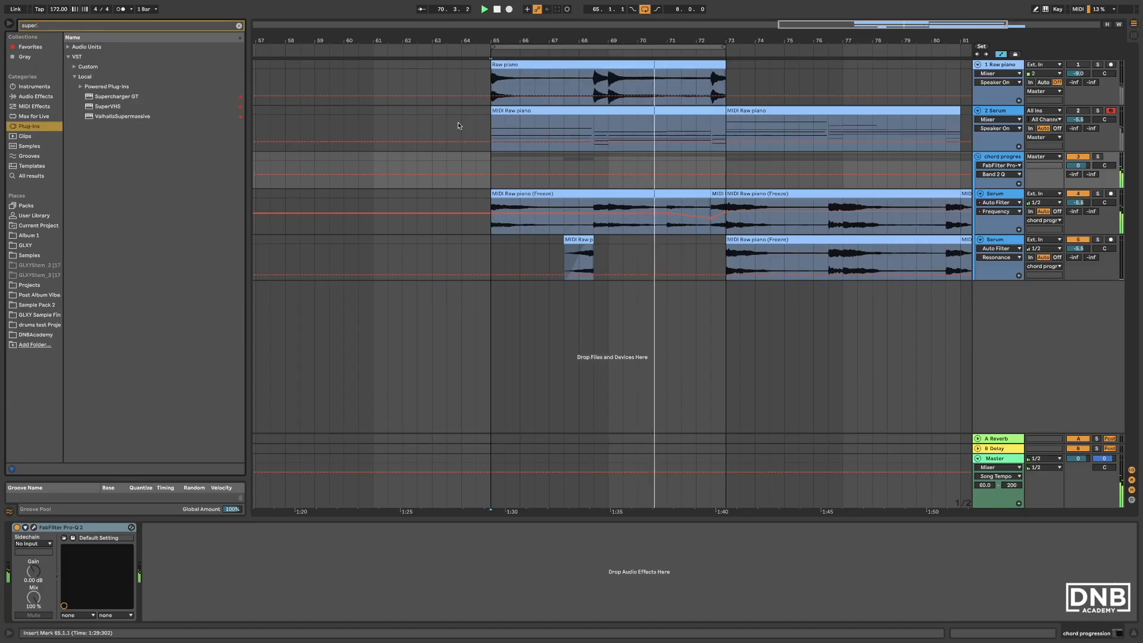
left_click(106, 107)
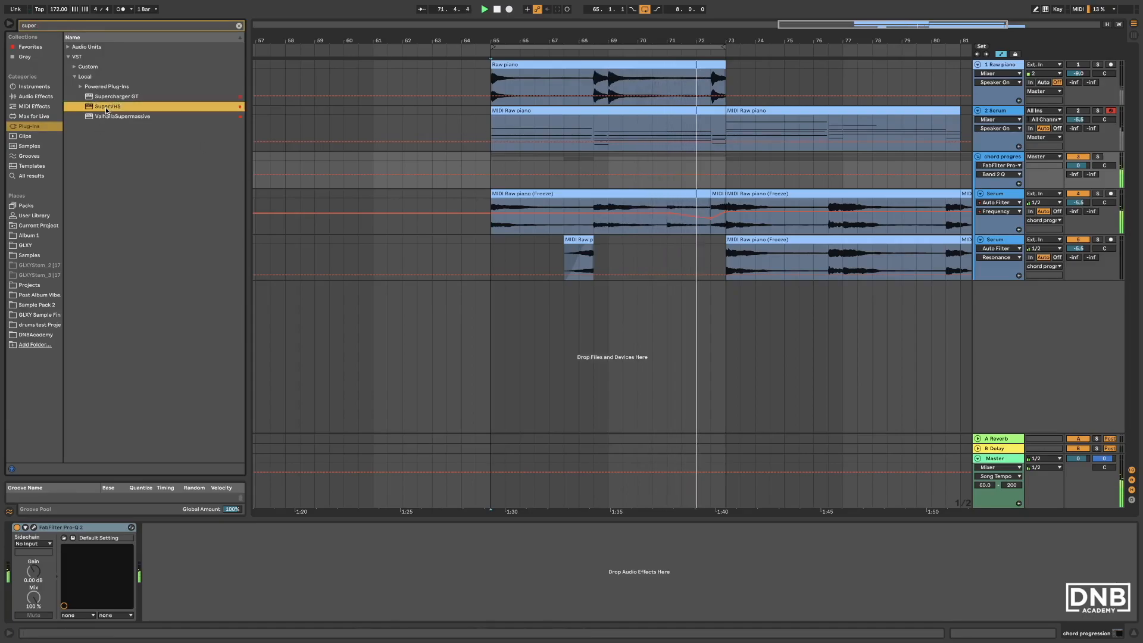
key("Return")
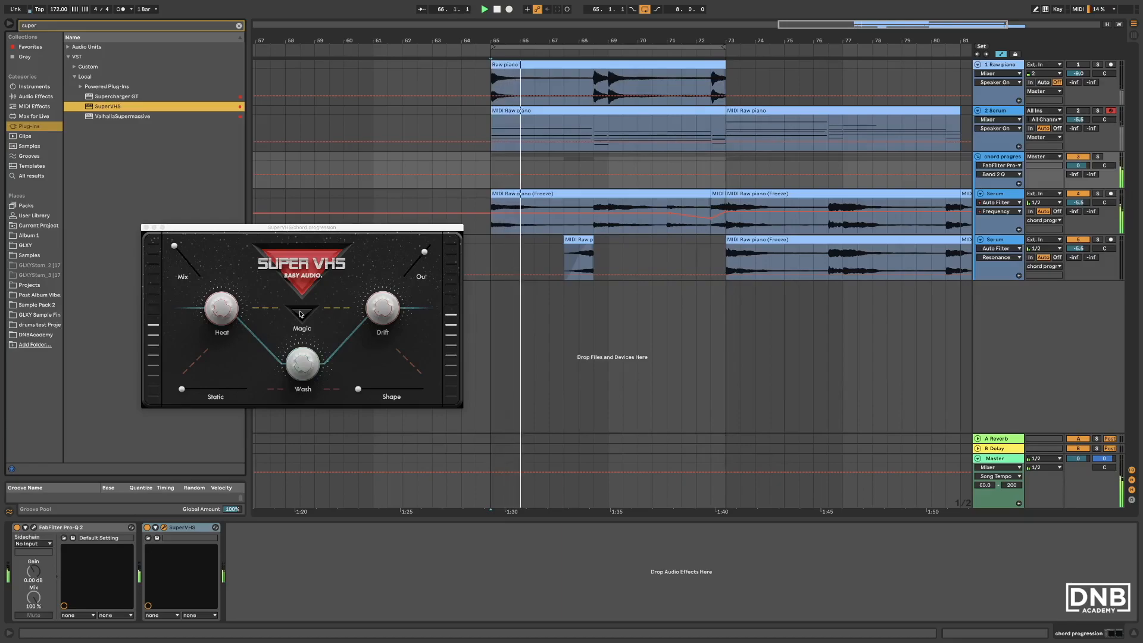
Raise SuperVHS's Static amount slightly, enable Magic, and close the plug-in window
mouse_move(184, 390)
left_mouse_down()
mouse_move(247, 391)
mouse_move(202, 392)
left_mouse_up()
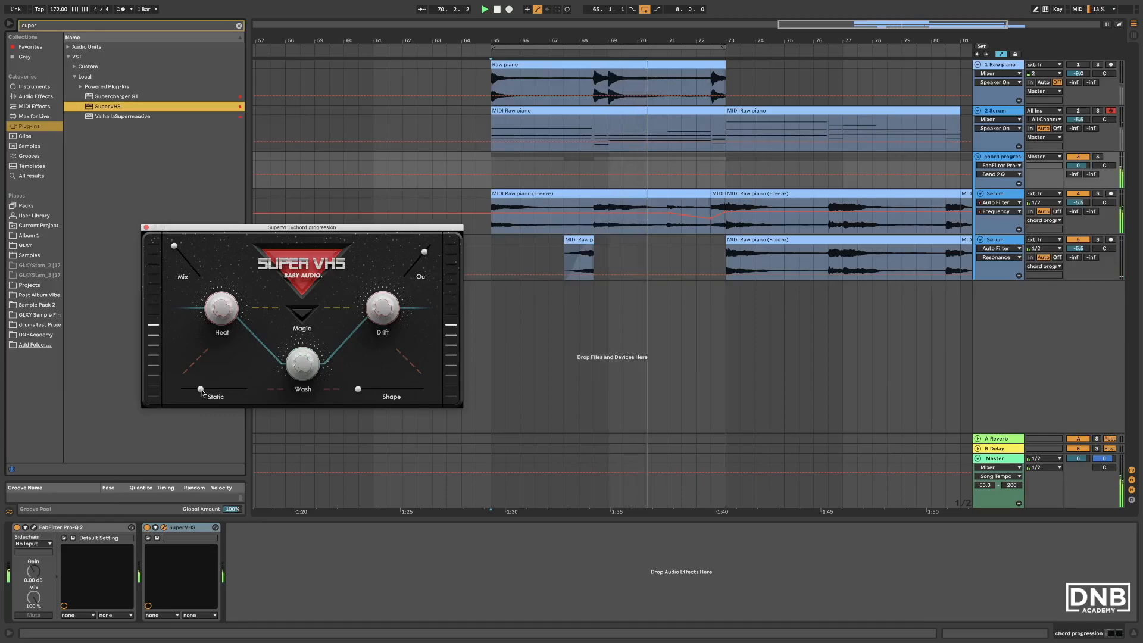
left_click_drag(201, 392, 198, 394)
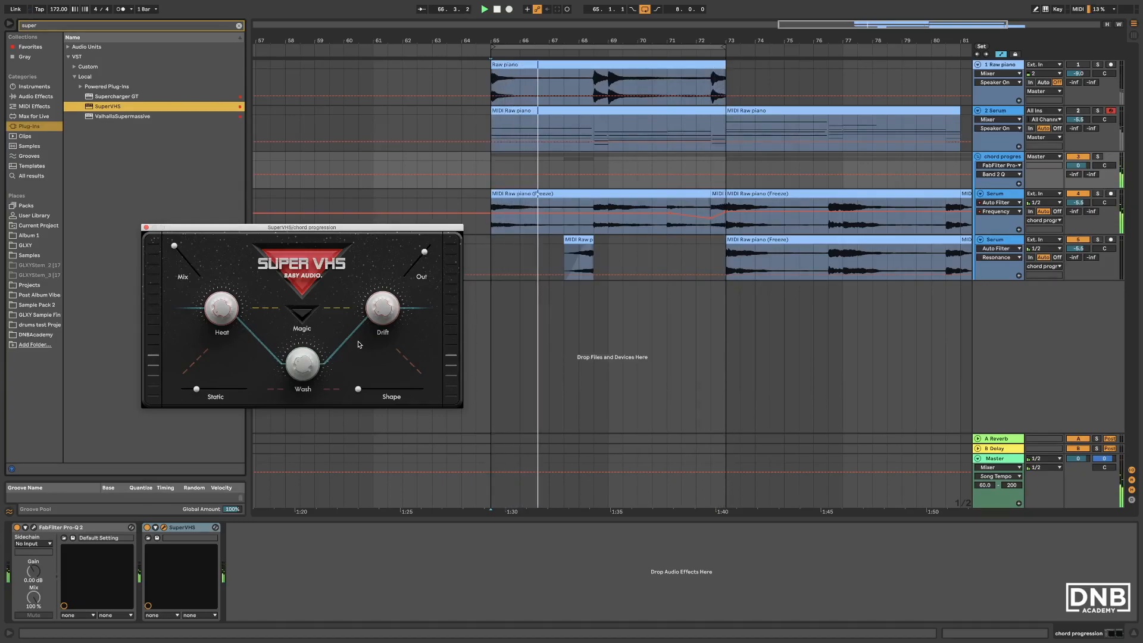
left_click(301, 316)
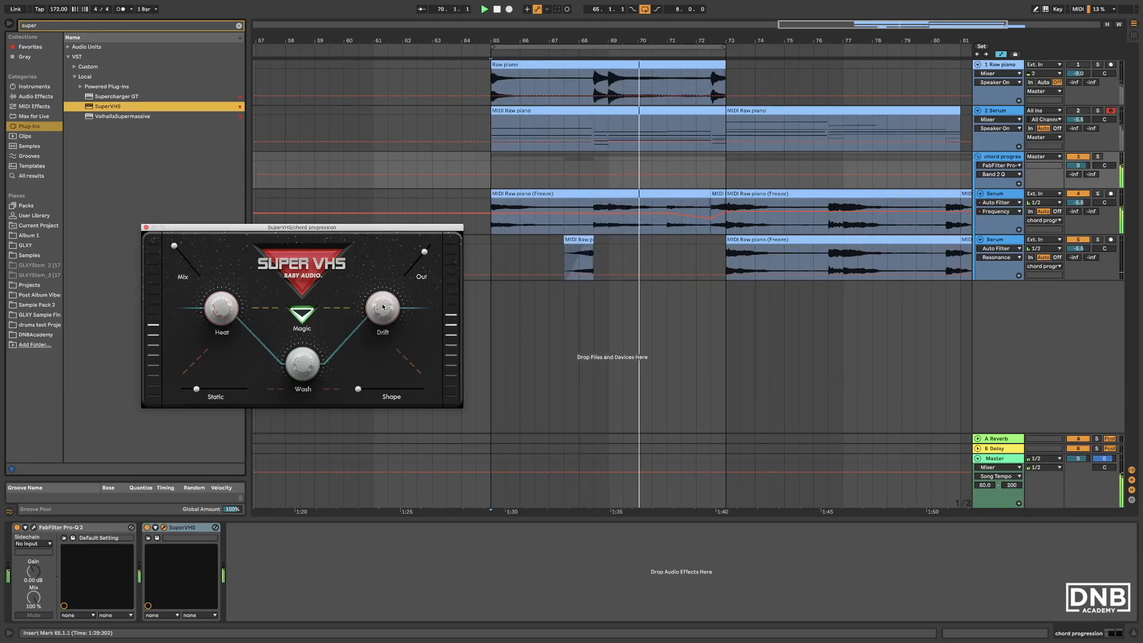
left_click(146, 227)
Add ValhallaVintageVerb after SuperVHS on the chord progression group and set the group's volume to -4.0 dB
left_click(239, 26)
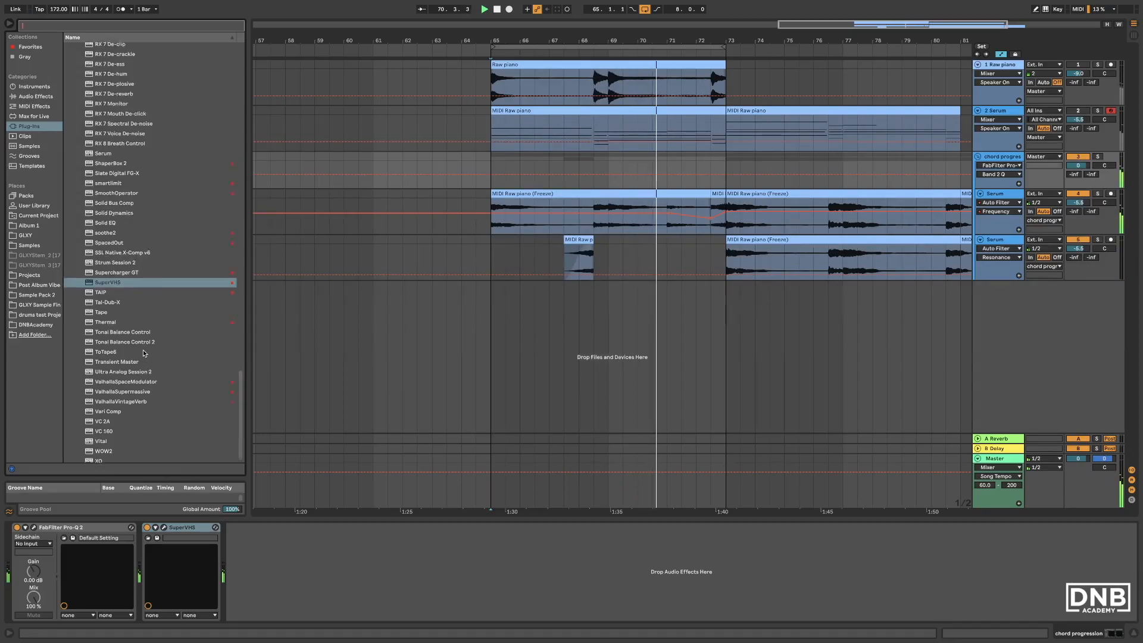
double_click(131, 398)
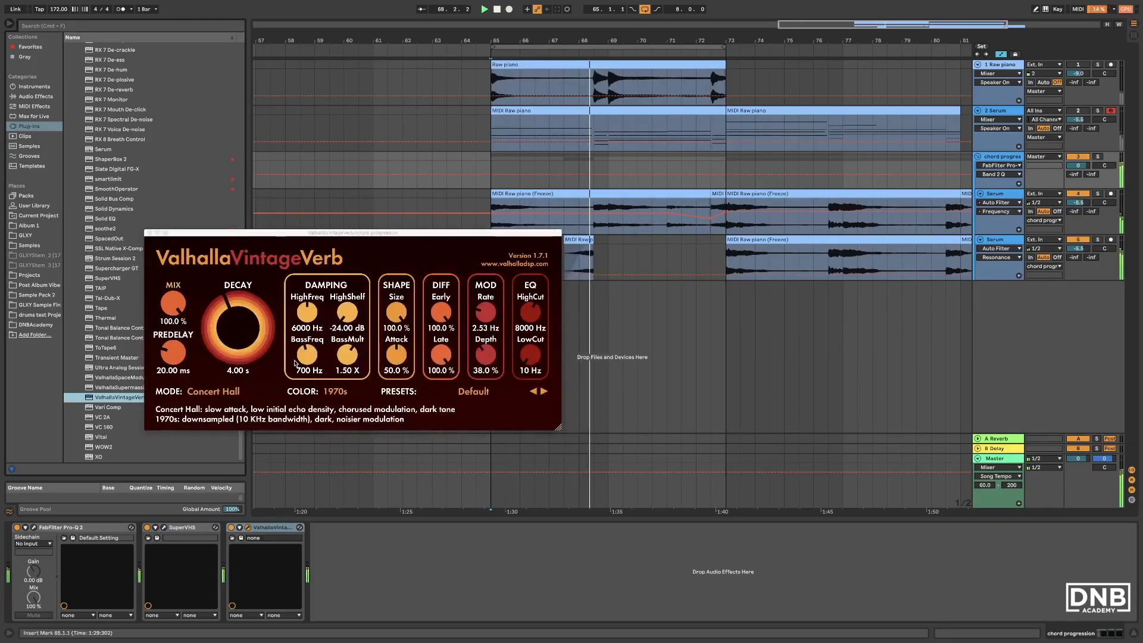
left_click_drag(1087, 166, 1086, 172)
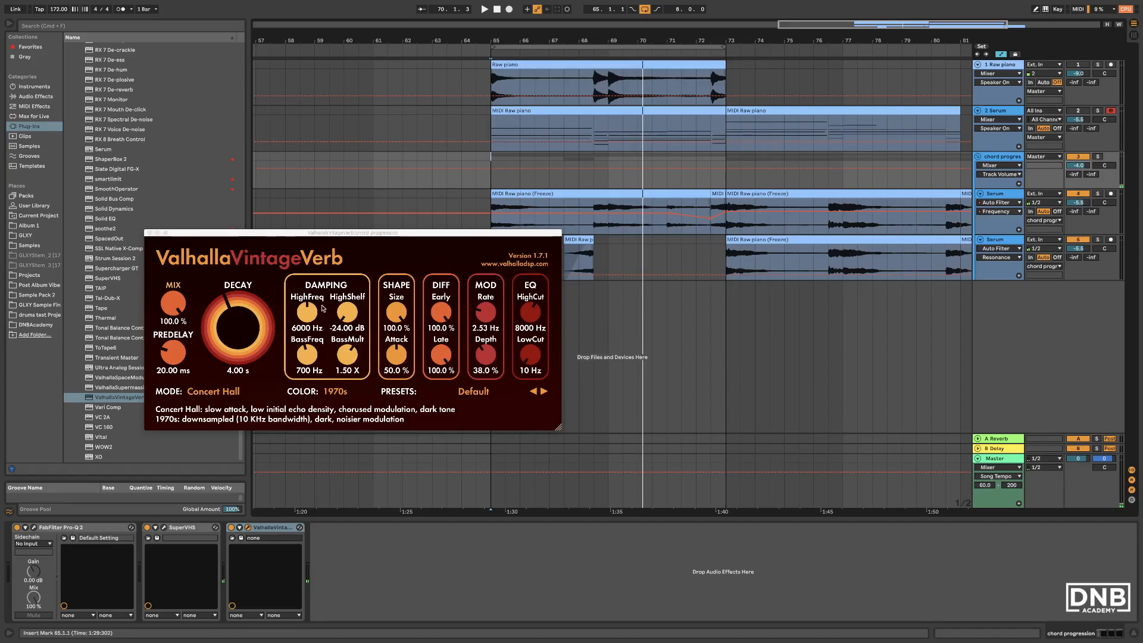
Set ValhallaVintageVerb's LowCut to 490 Hz, HighCut to 11810 Hz, Decay to 3.87 s, Mix to 32.4 % and PreDelay to 26.45 ms
left_click_drag(242, 239, 345, 252)
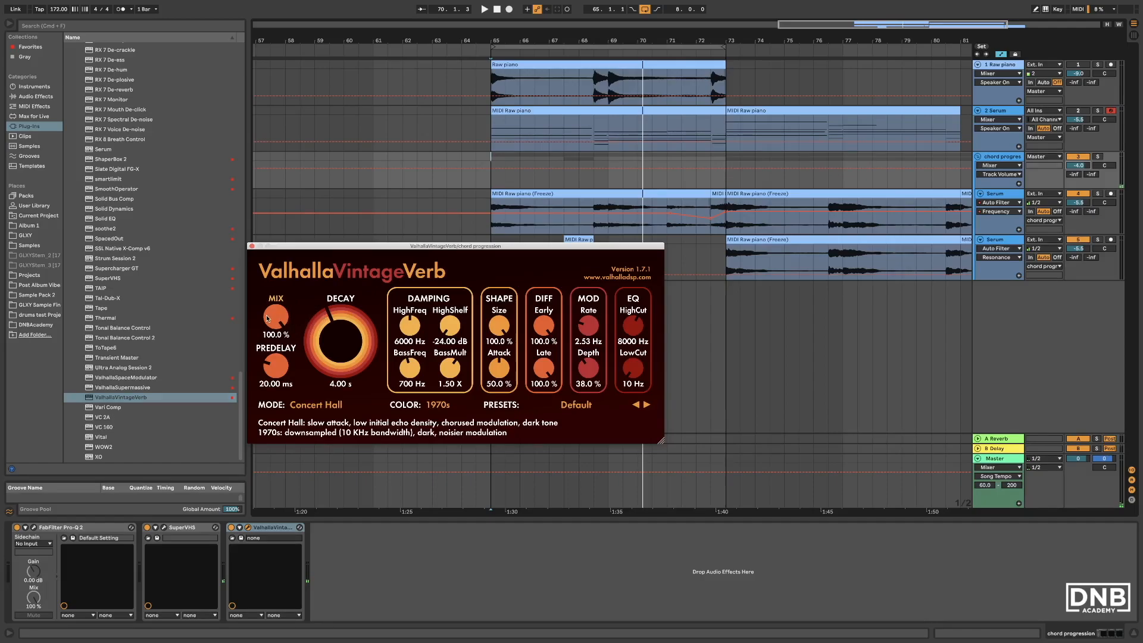
left_click(587, 407)
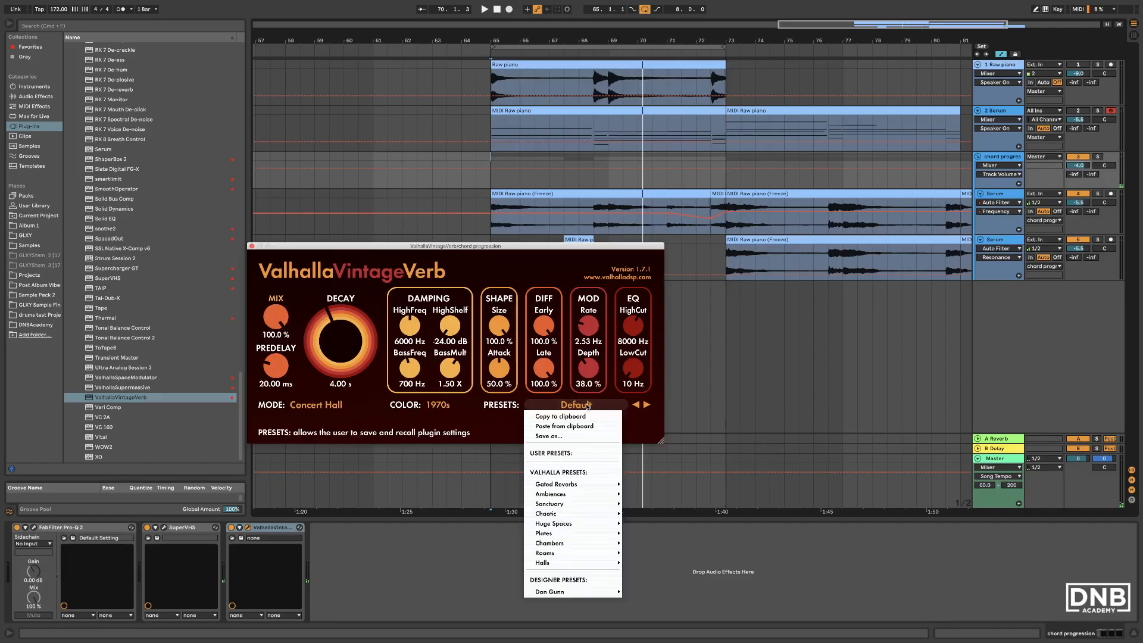
left_click(375, 419)
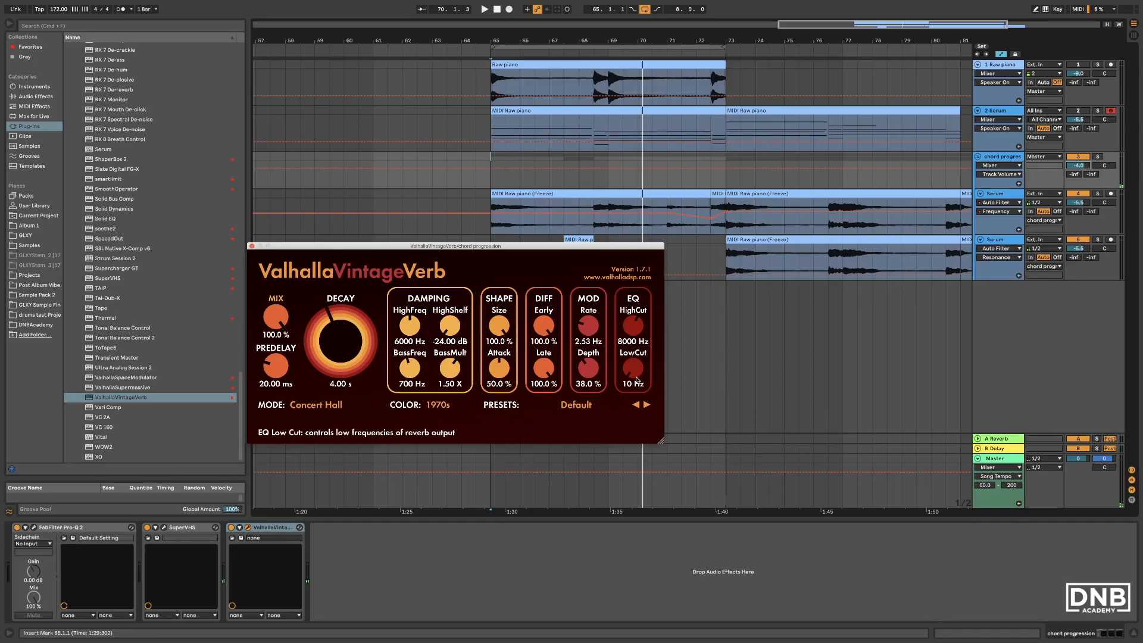
left_click_drag(638, 380, 641, 371)
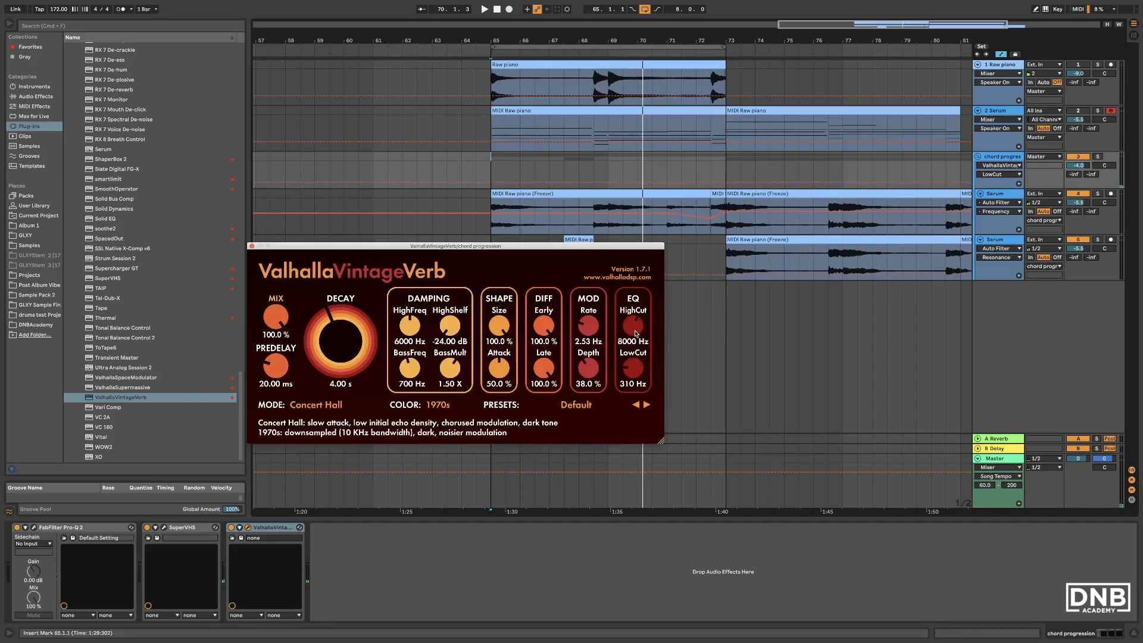
mouse_move(635, 333)
left_mouse_down()
mouse_move(642, 362)
mouse_move(641, 320)
left_mouse_up()
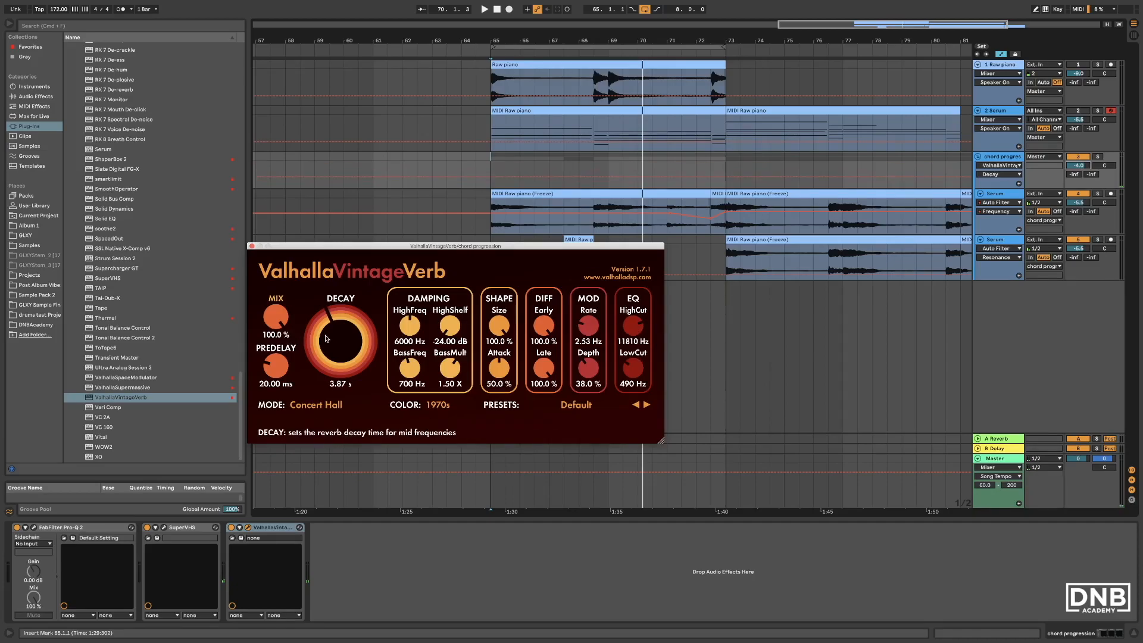
left_click_drag(275, 319, 288, 356)
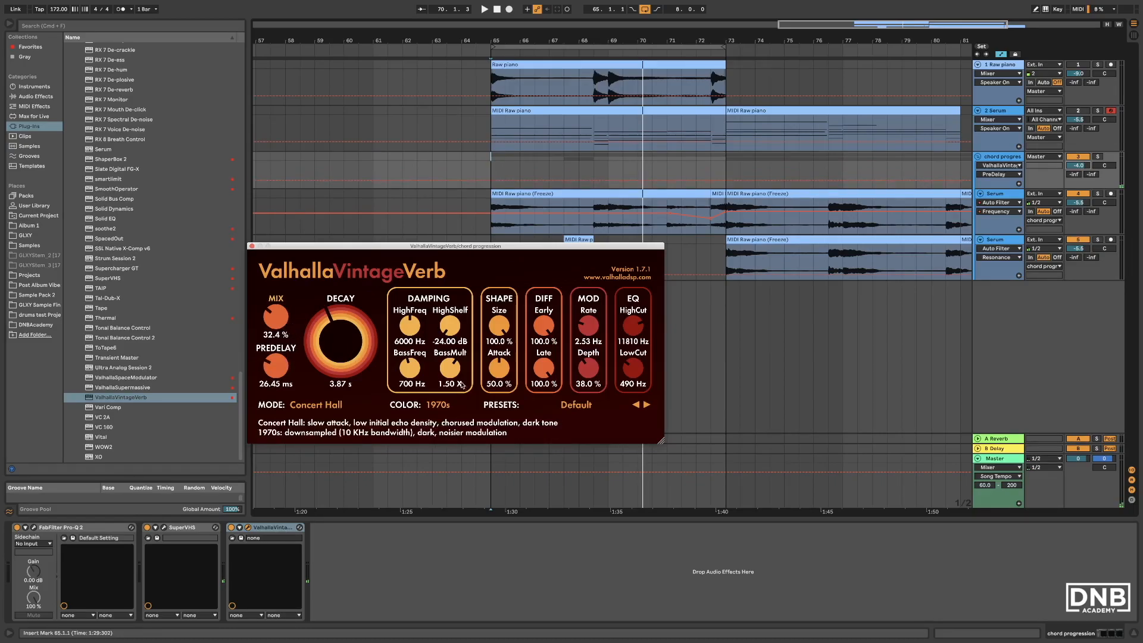
Set the reverb's color to 1980s and its mode to Chorus Space
left_click(439, 406)
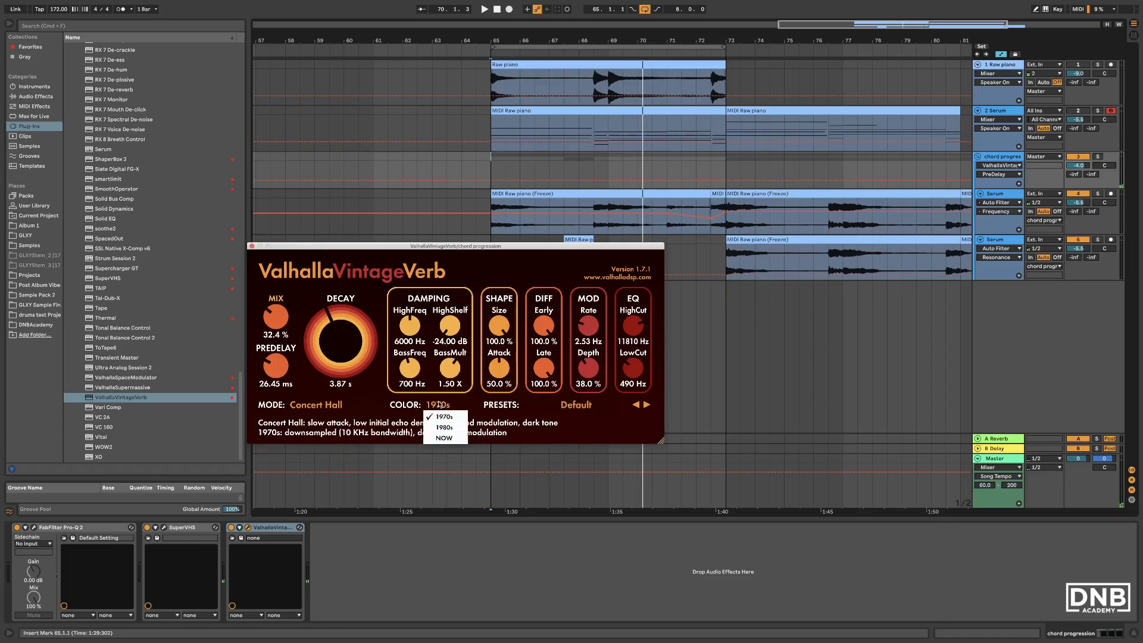
left_click(444, 428)
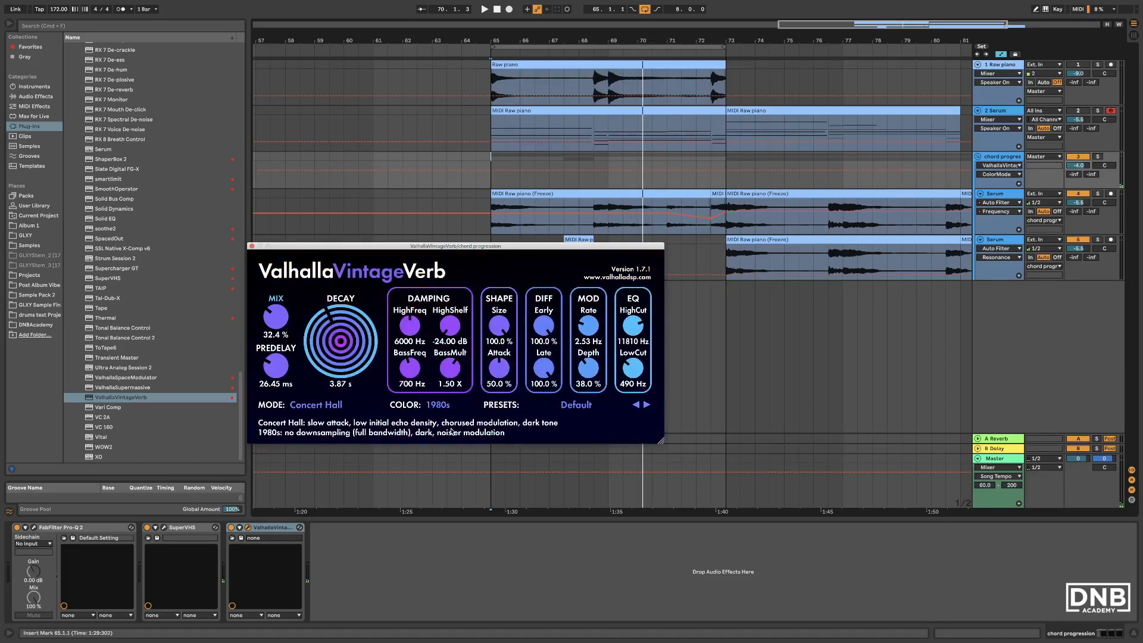
left_click(340, 410)
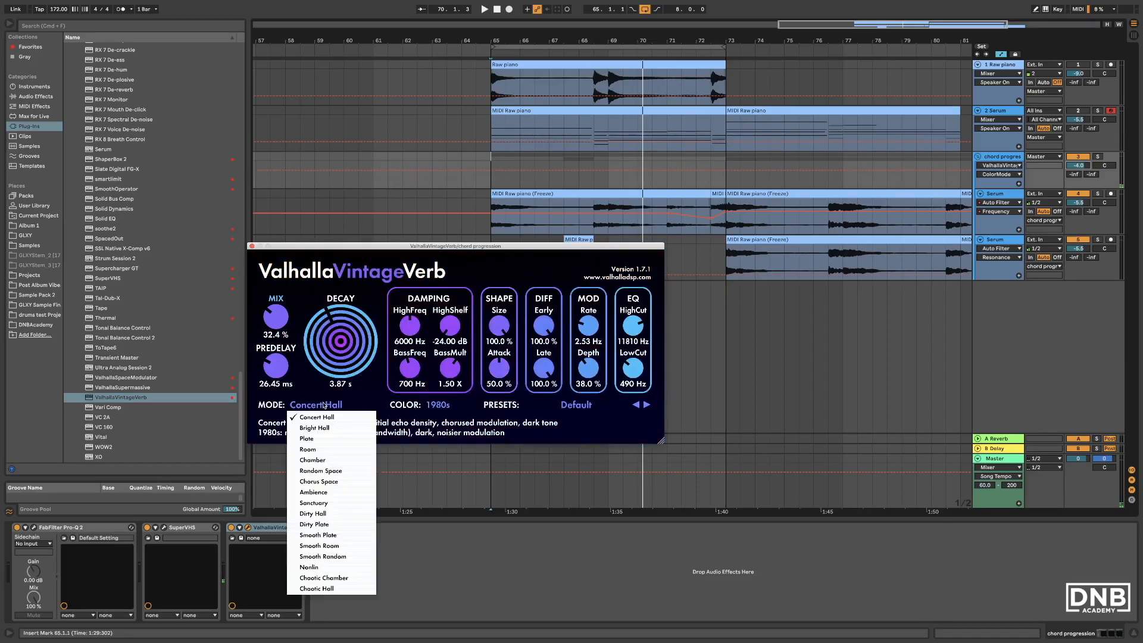
left_click(345, 482)
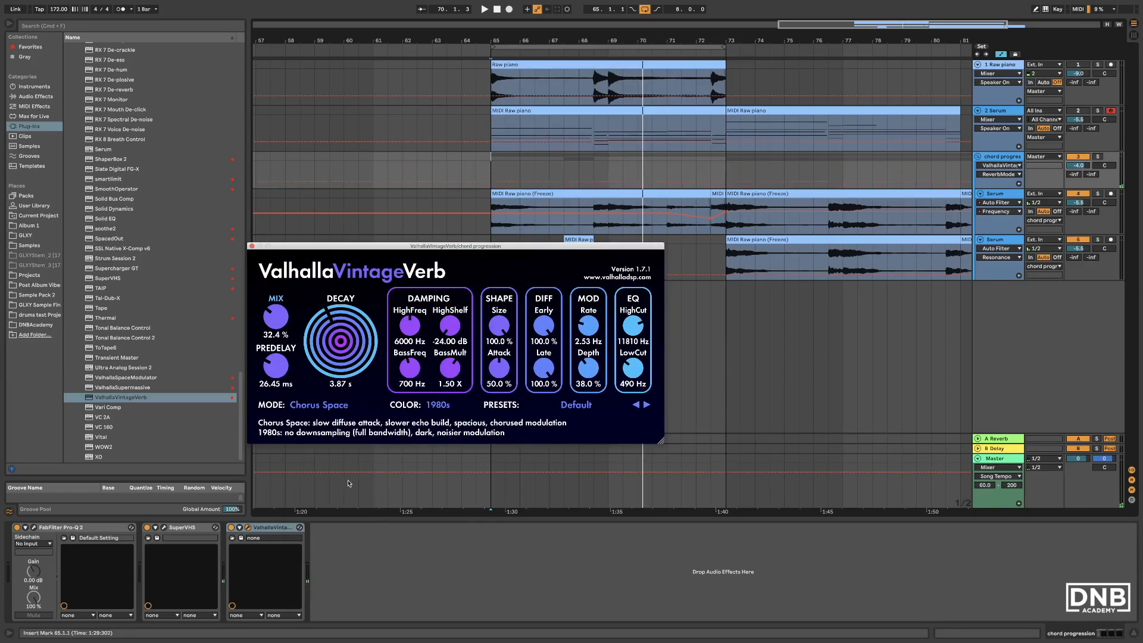
While playing from bar 65, set the reverb Mix to 29.2 % and the second Serum track's volume to -4.8 dB
left_click(491, 158)
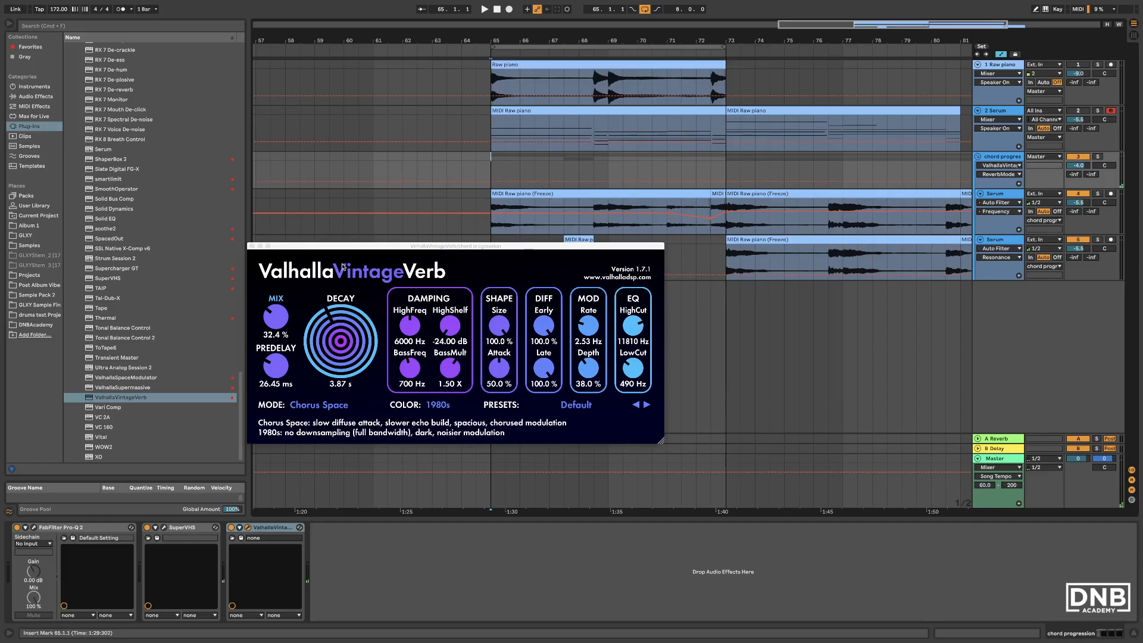
left_click_drag(279, 318, 278, 324)
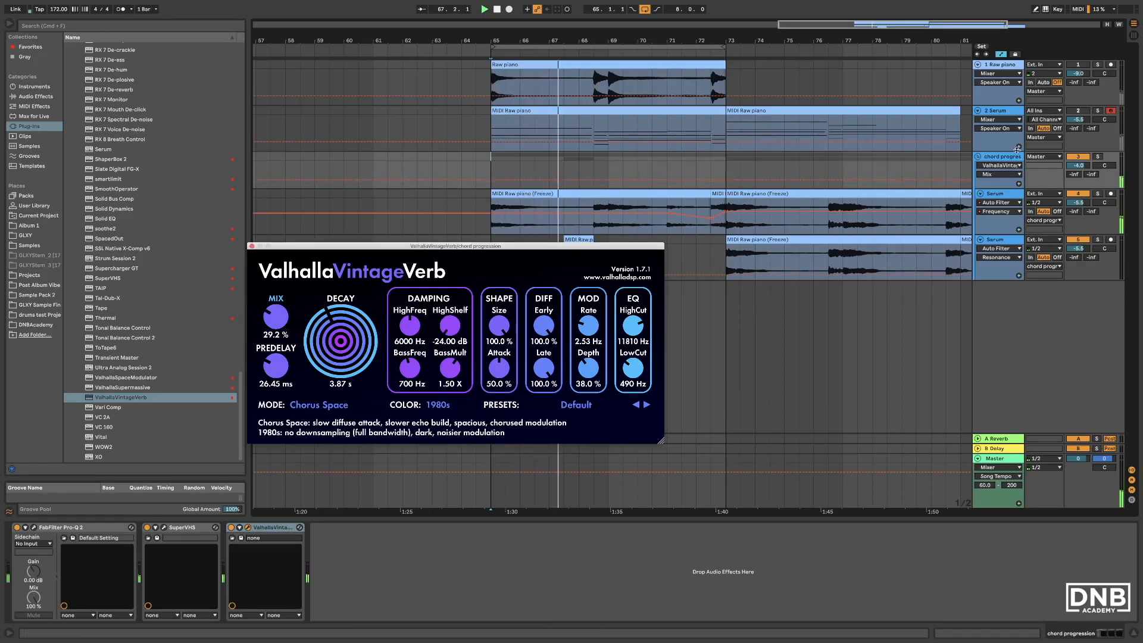
left_click(1075, 248)
Set the reverb's LowCut to 390 Hz, HighCut to 9170 Hz and Decay to 2.67 s, and close its window
left_click_drag(634, 368, 634, 378)
left_click_drag(361, 340, 362, 347)
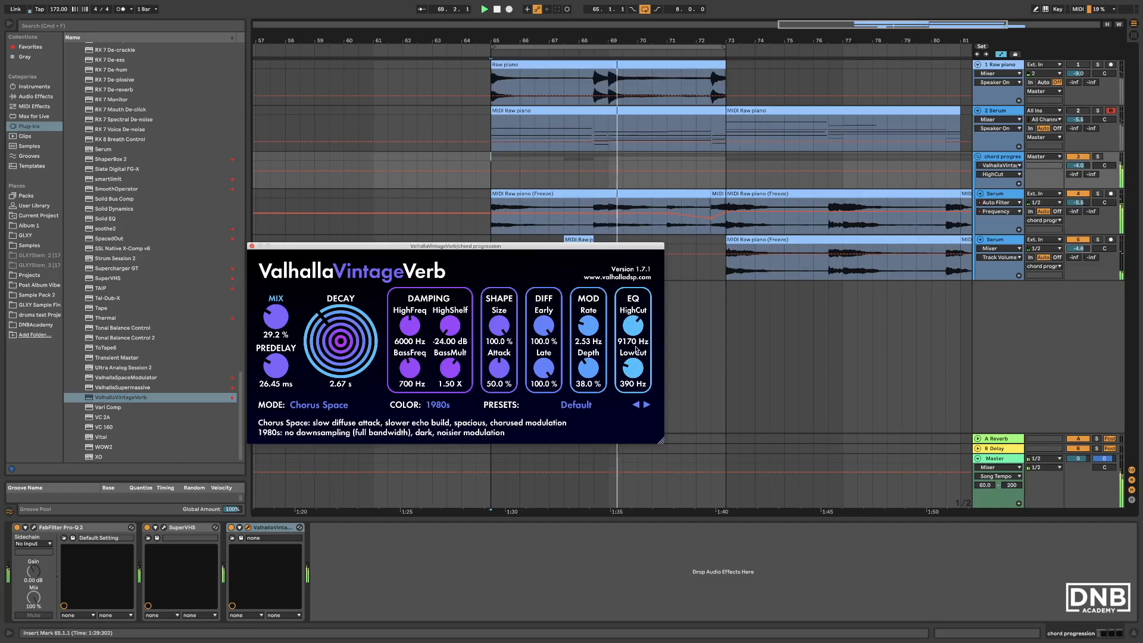
left_click(252, 246)
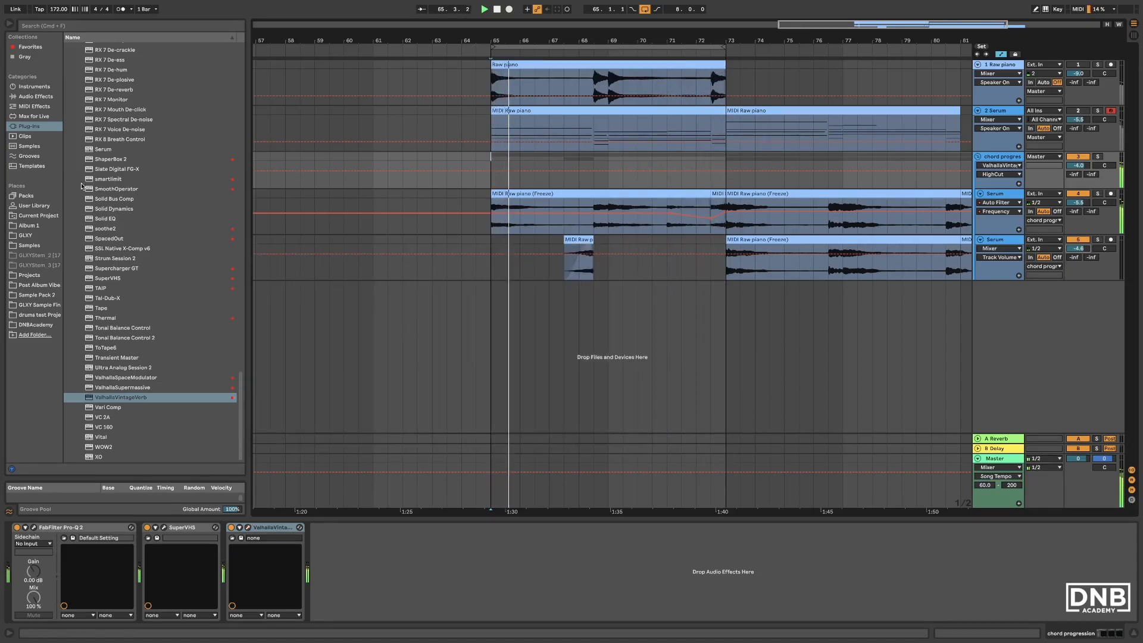
Find Echo's Clean Delay presets and insert 8DotBall between SuperVHS and ValhallaVintageVerb on the chord progression group
scroll(89, 184, "up", 20)
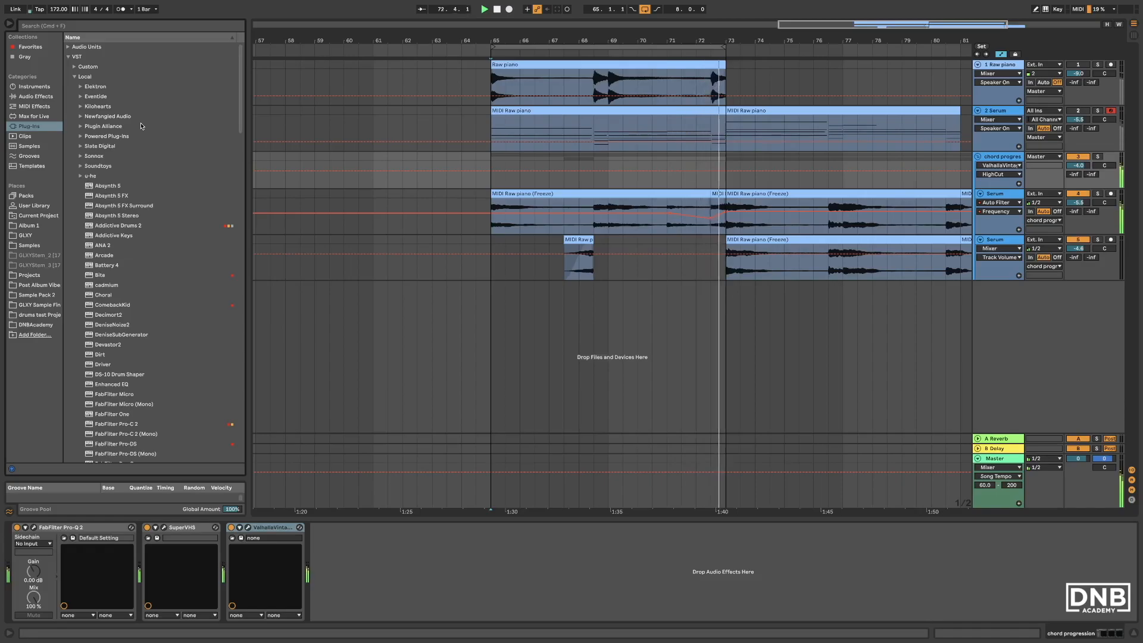
left_click(35, 96)
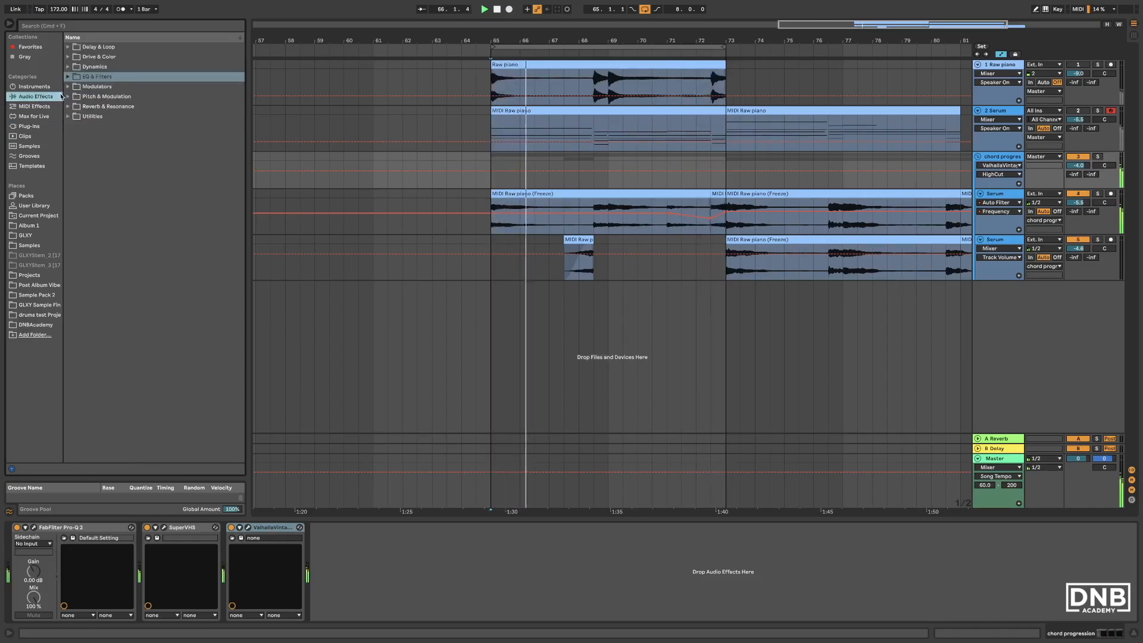
left_click(30, 126)
left_click(34, 96)
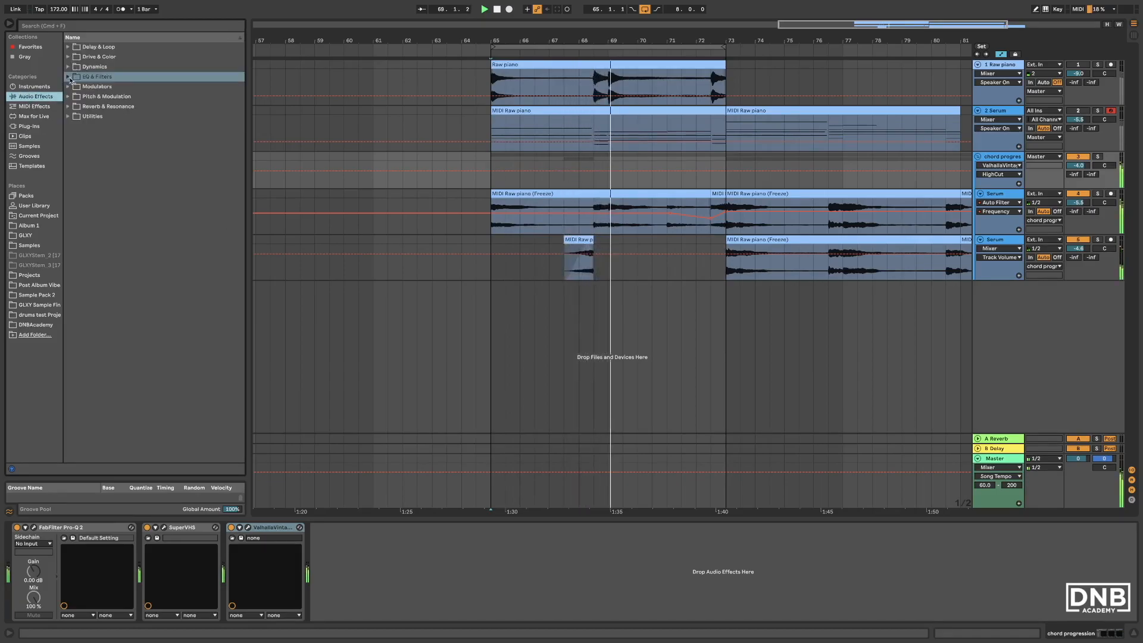
left_click(68, 47)
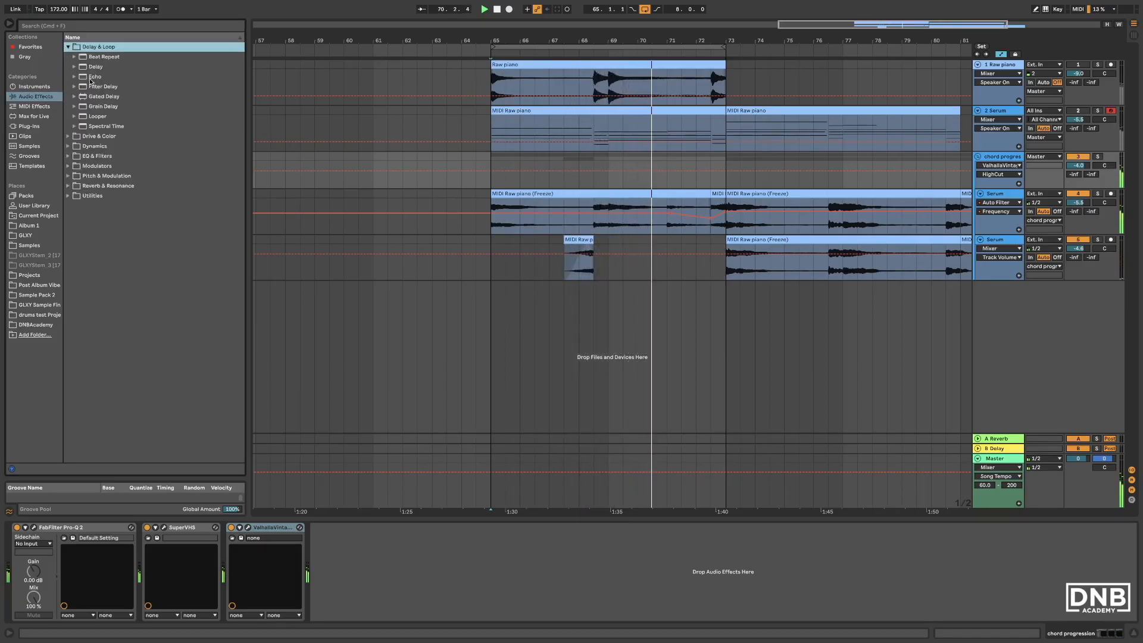
left_click(83, 77)
left_click(81, 96)
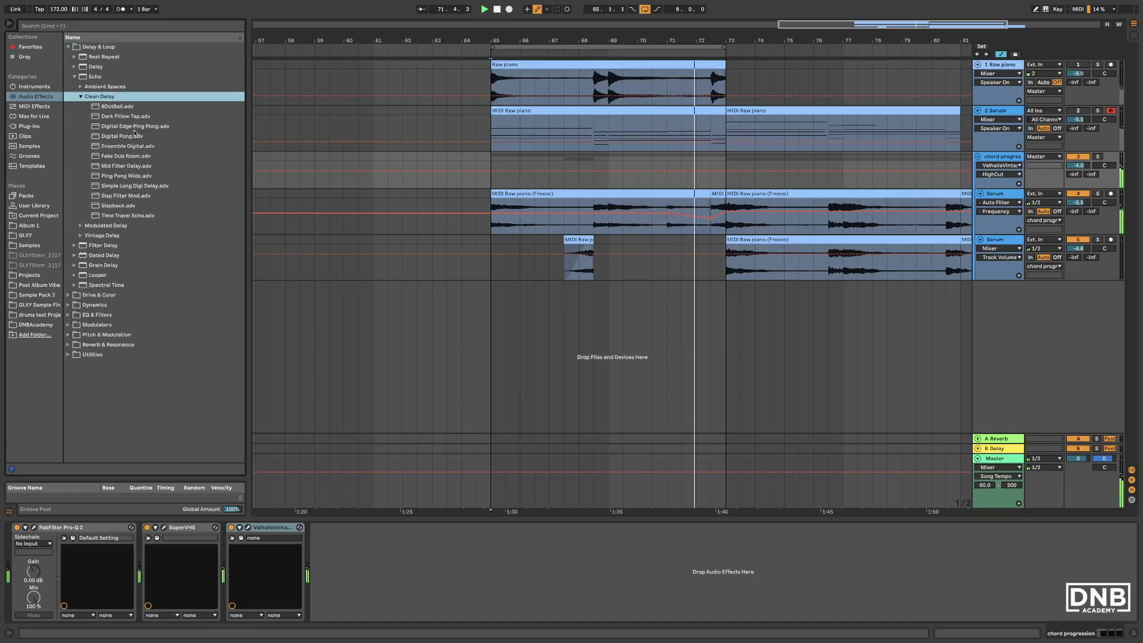
left_click(116, 107)
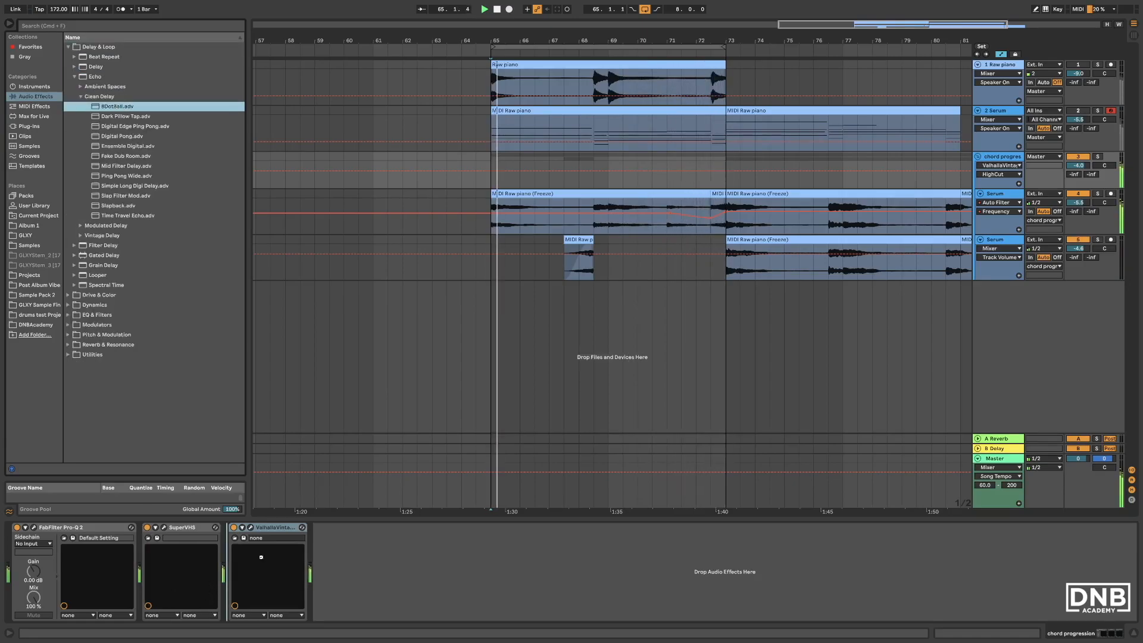
key("Return")
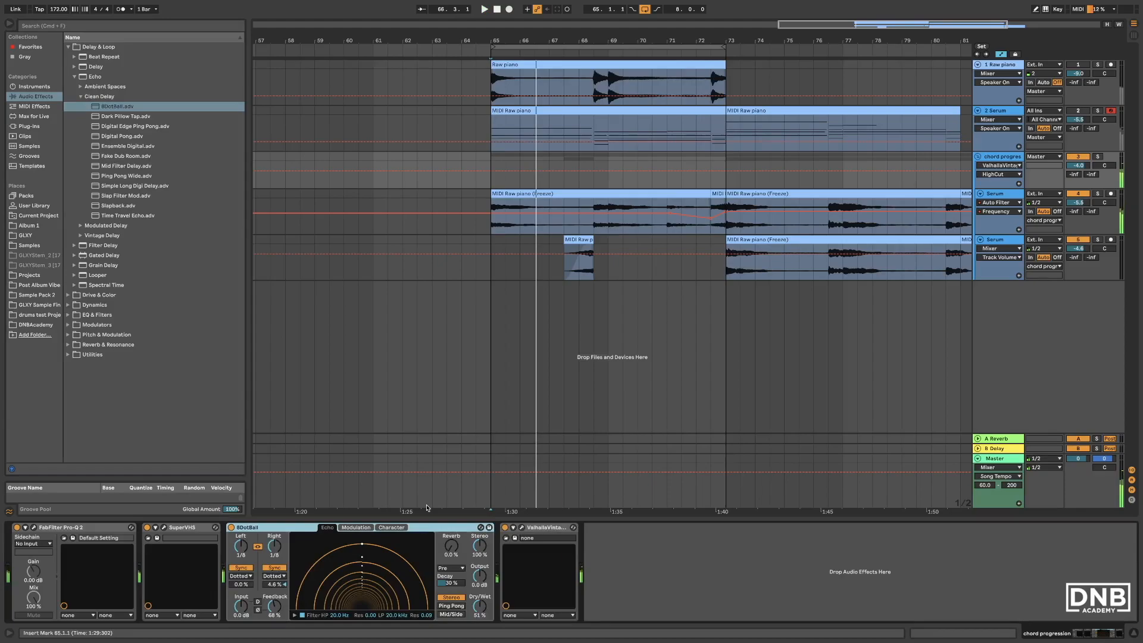
Set the 8DotBall echo's left and right delay times to 1/2 and its Dry/Wet to 17 % while checking it in playback
left_click_drag(479, 606, 479, 608)
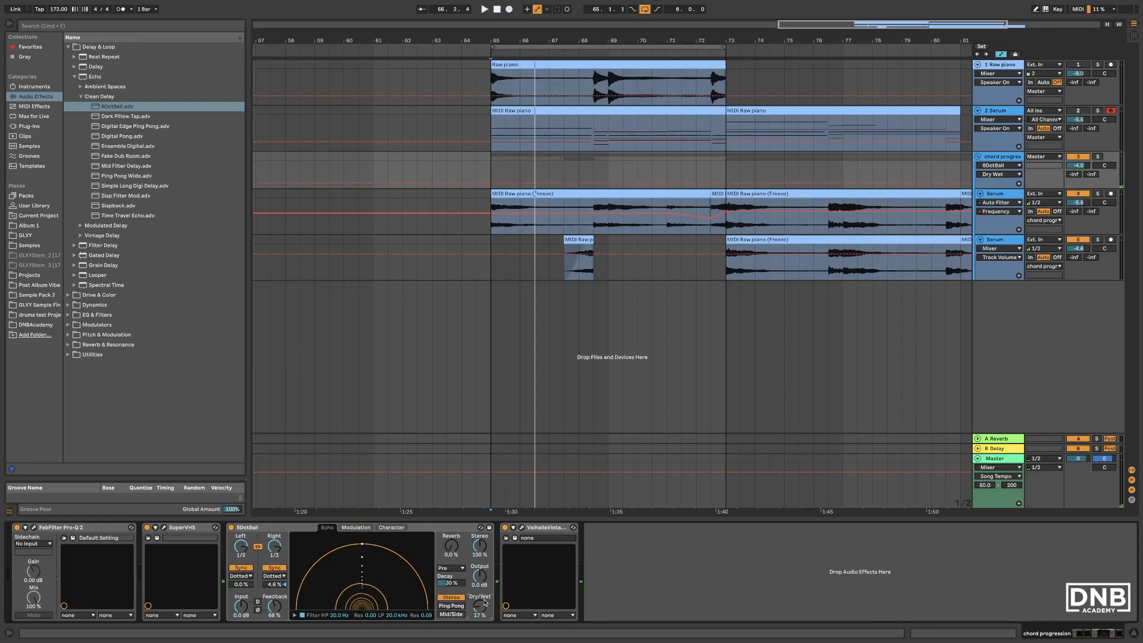
key("space")
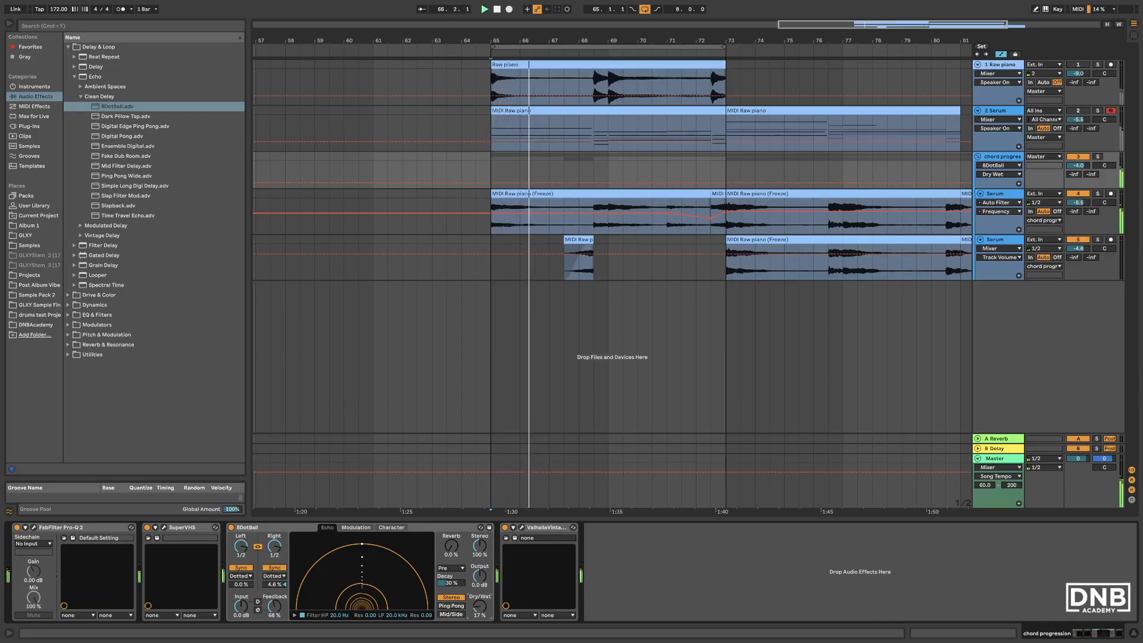
left_click_drag(481, 606, 482, 612)
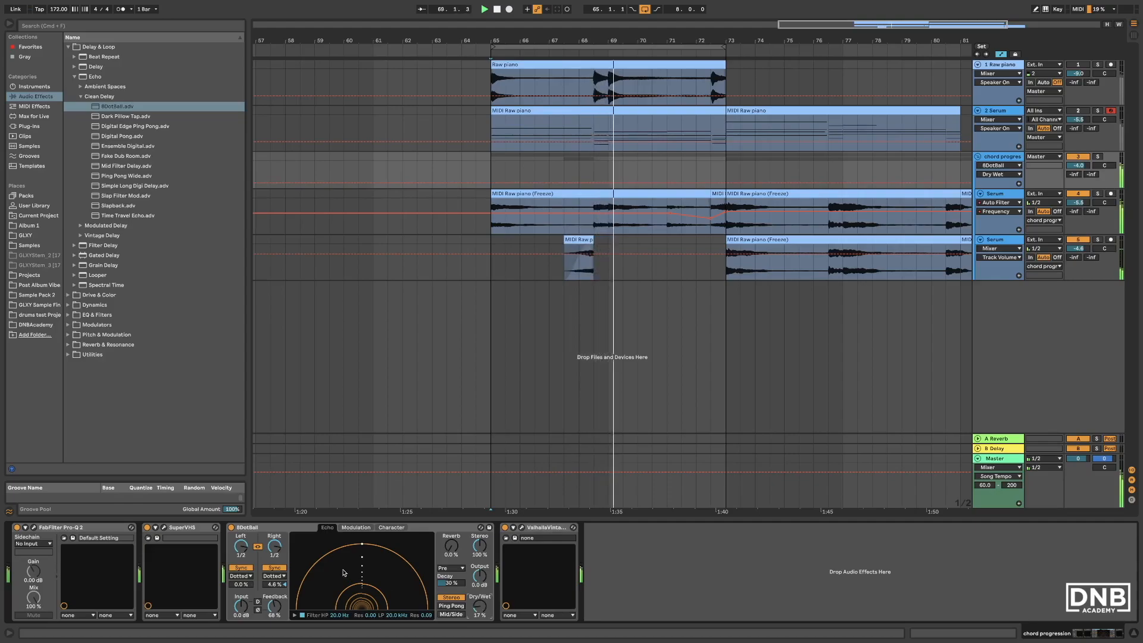
Set the 8DotBall echo's left and right delay times to 1/4, Feedback to 60 % and Dry/Wet to 35 % during playback
left_click_drag(277, 607, 277, 618)
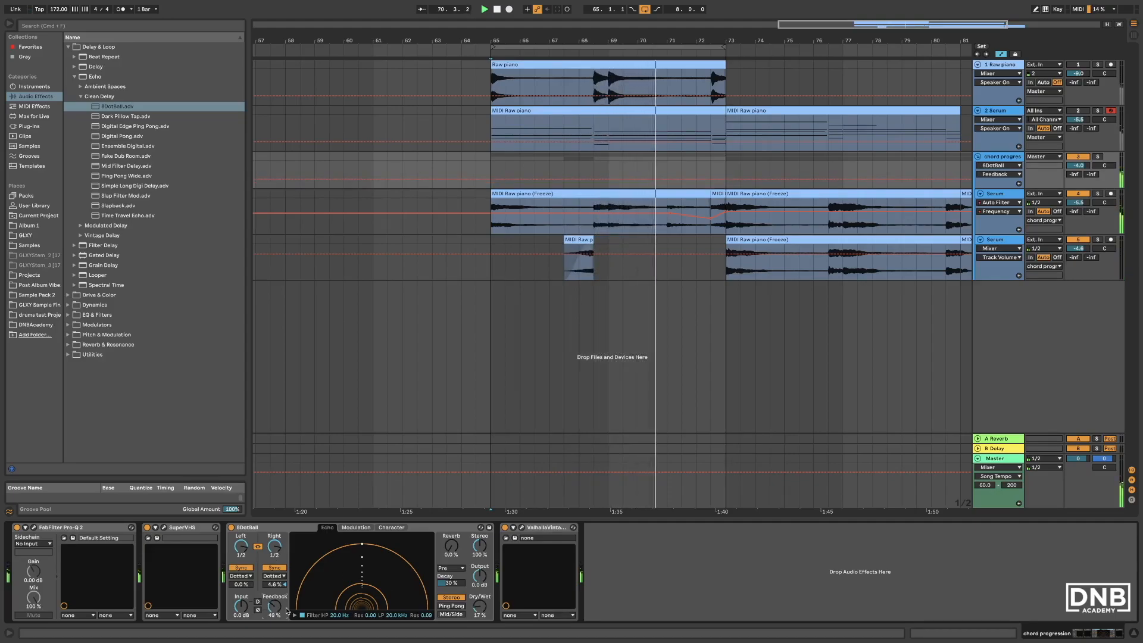
left_click_drag(480, 607, 481, 604)
left_click_drag(281, 549, 281, 557)
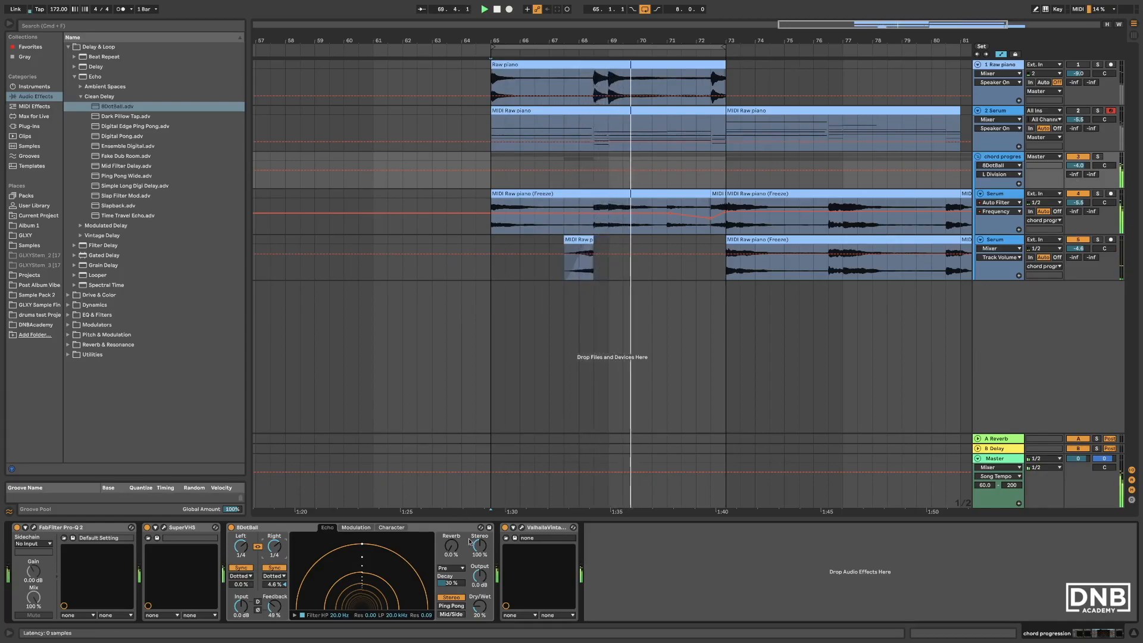
left_click_drag(480, 607, 481, 604)
left_click_drag(275, 607, 274, 601)
left_click_drag(480, 607, 480, 604)
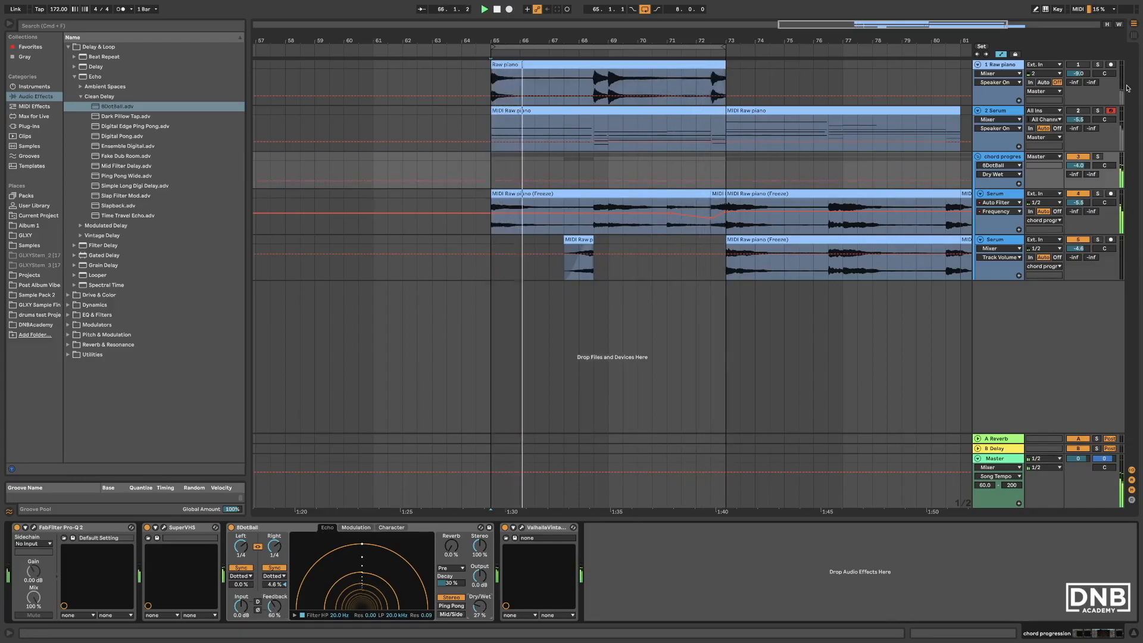
left_click_drag(480, 607, 480, 601)
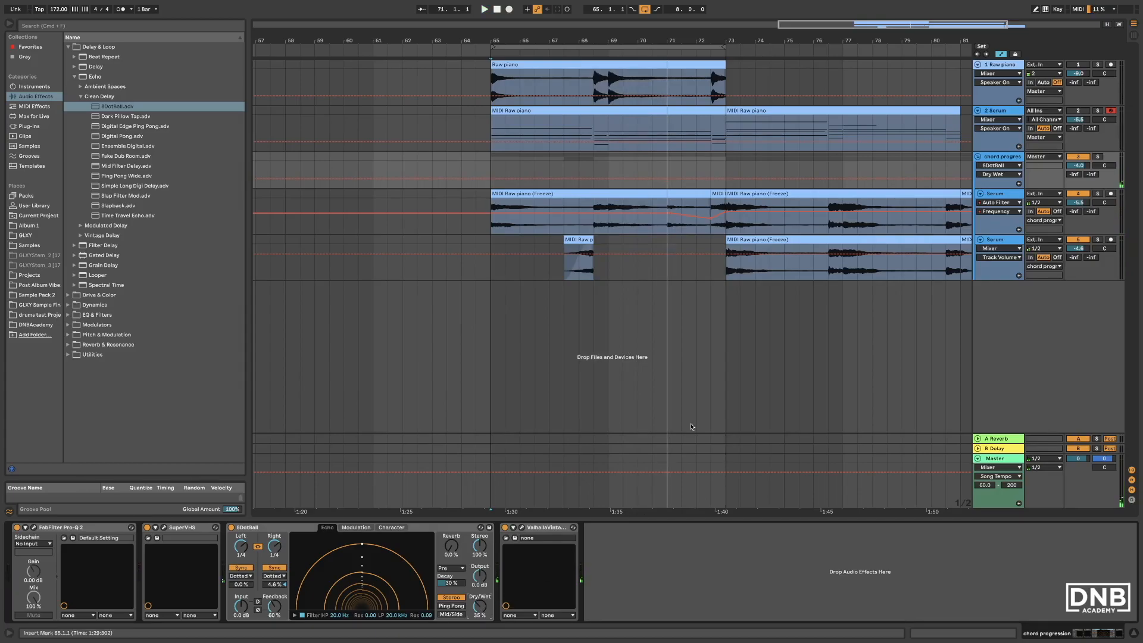
With playback stopped, reselect the chord progression group to show its effect chain, with the full clip arrangement in view
left_click_drag(663, 36, 663, 21)
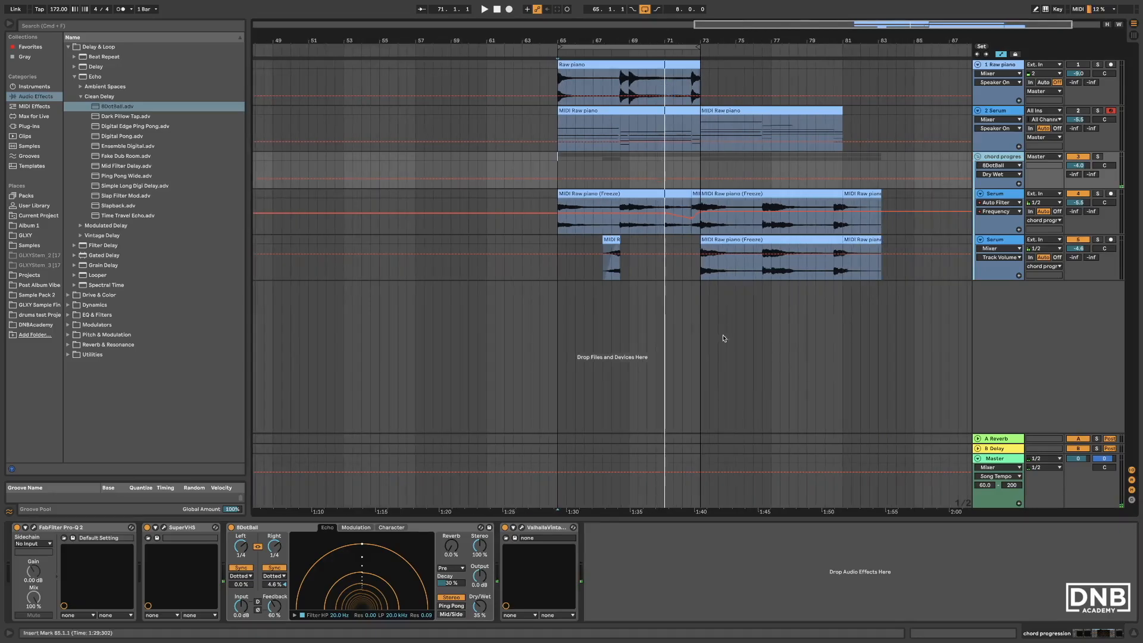
left_click(716, 329)
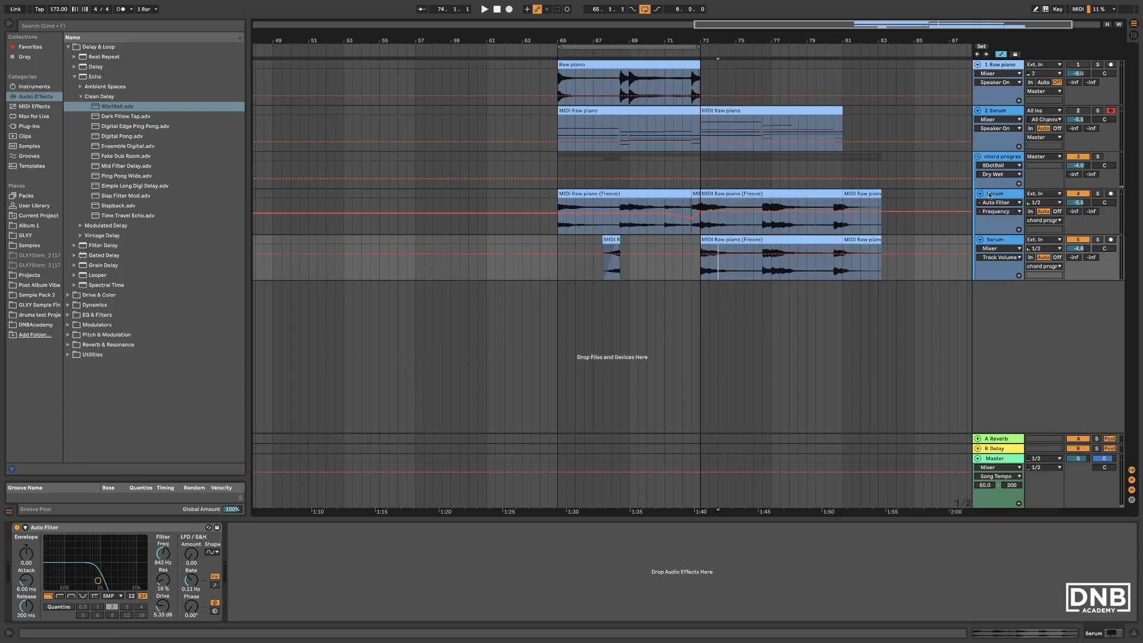
left_click(995, 157)
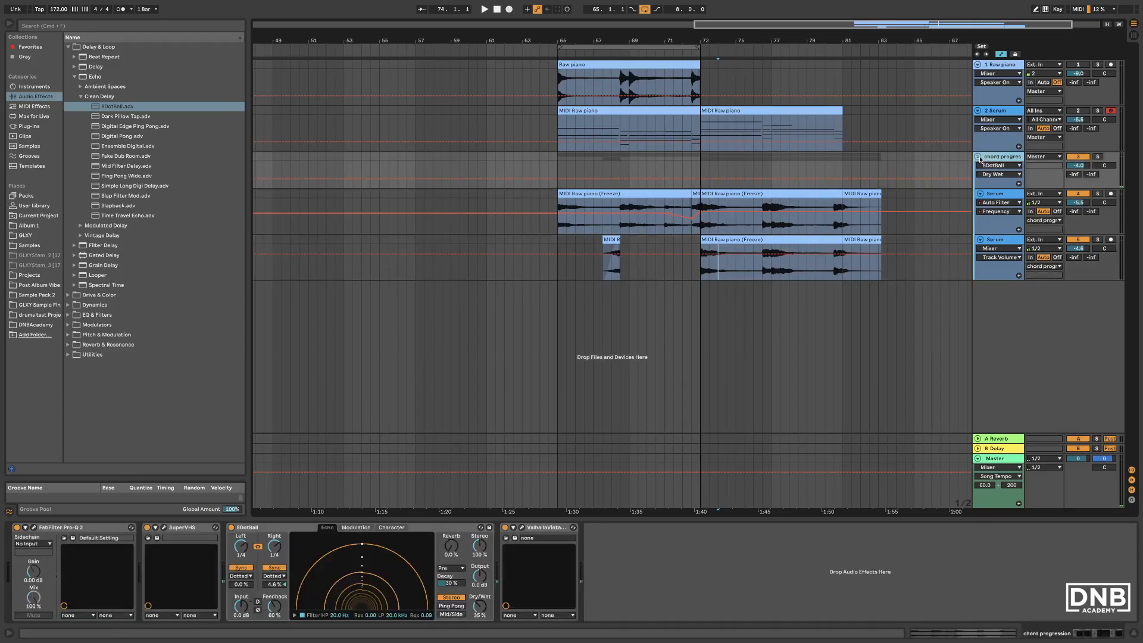
left_click_drag(568, 34, 629, 27)
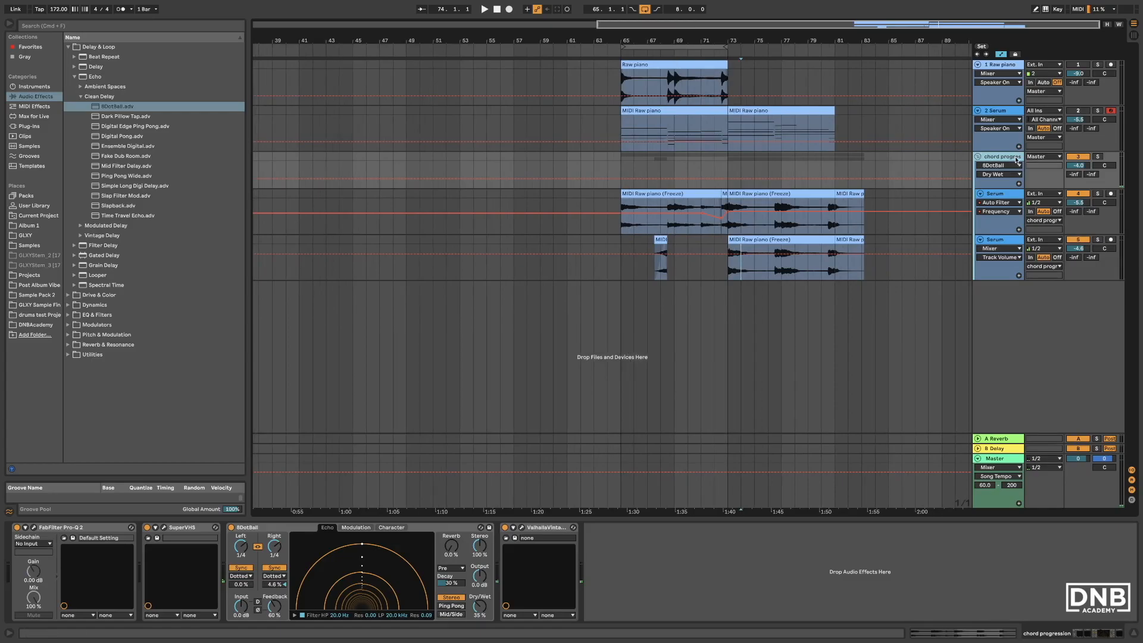